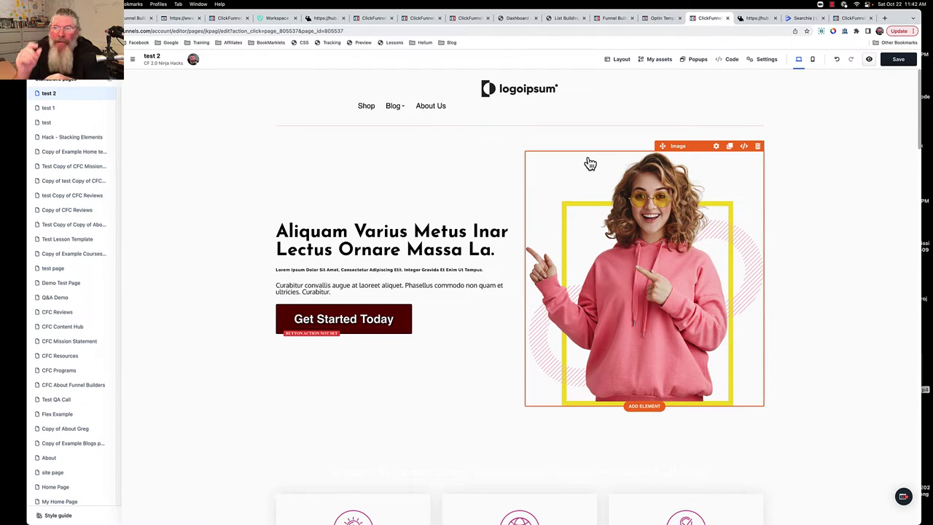
Step: Select the navigation menu with Shop, Blog and About Us at the top of the page
{"action": "left_click", "coordinate": [432, 110]}
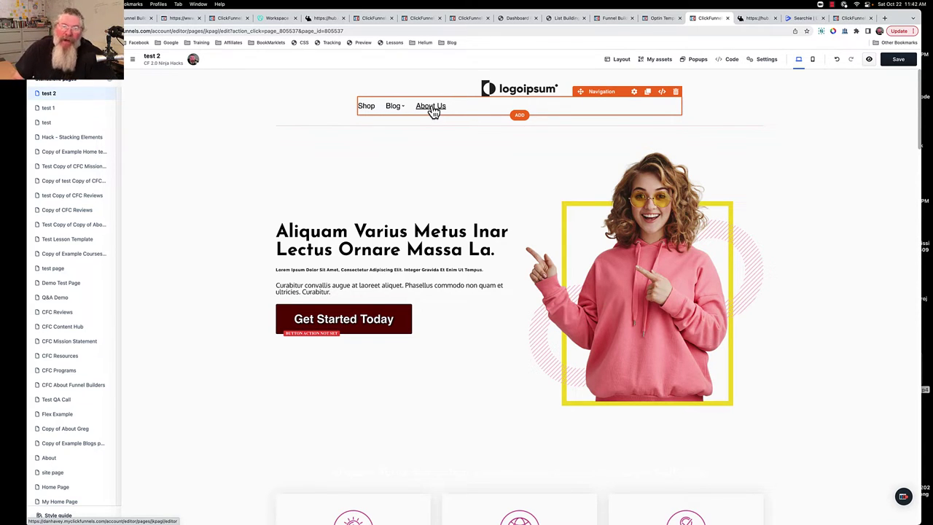
Step: Edit the About Us menu link and set its link type to Custom Action Link
{"action": "left_click", "coordinate": [433, 110]}
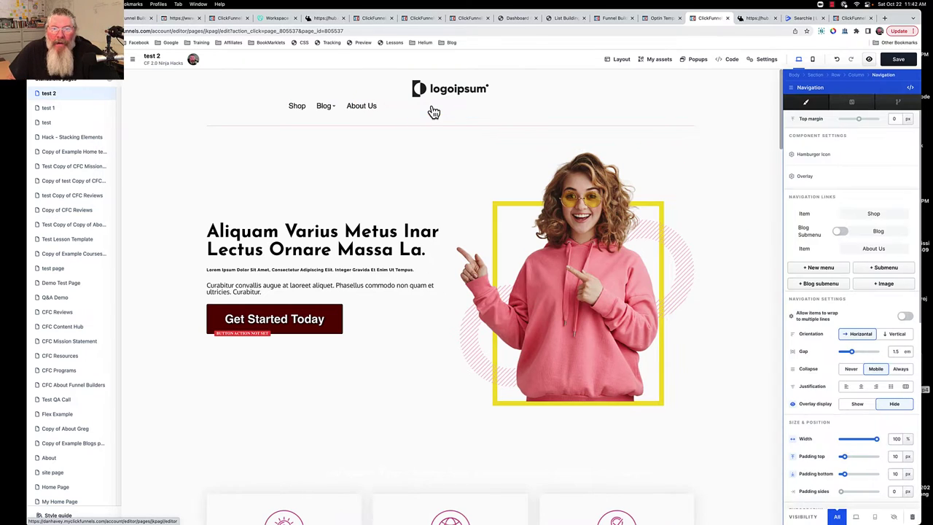
{"action": "left_click", "coordinate": [874, 248]}
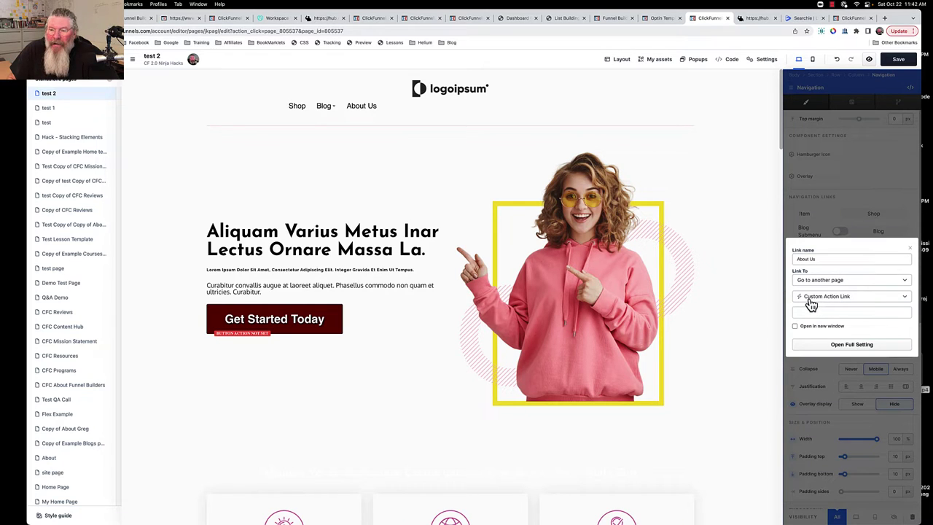
{"action": "left_click", "coordinate": [852, 299]}
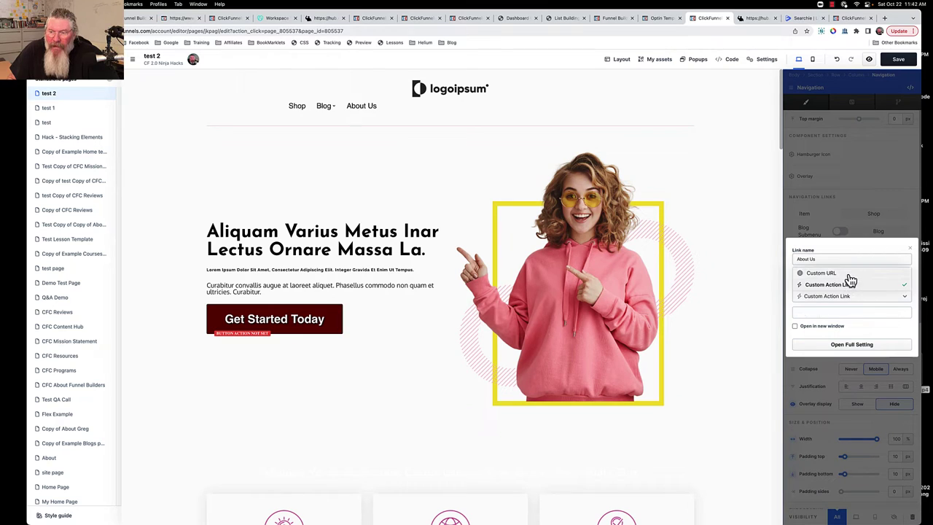
{"action": "left_click", "coordinate": [823, 272]}
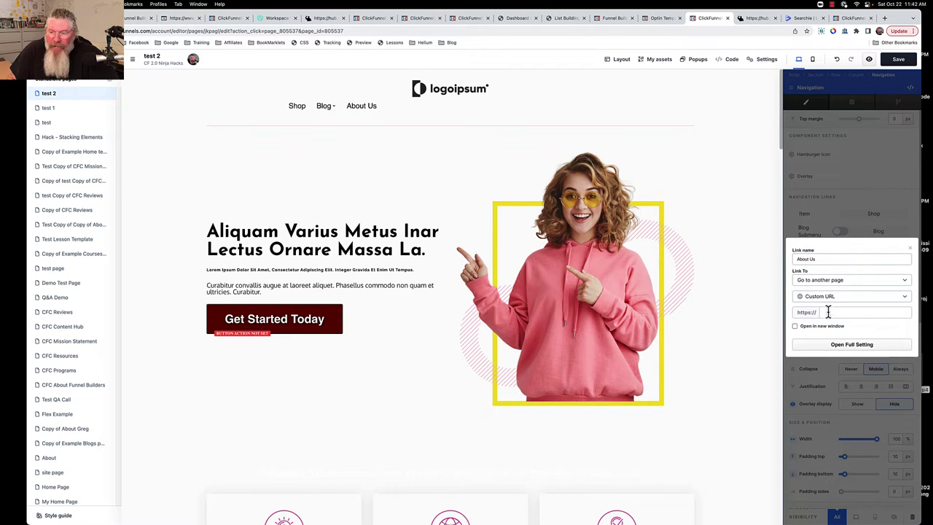
{"action": "left_click", "coordinate": [833, 298]}
{"action": "left_click", "coordinate": [837, 285]}
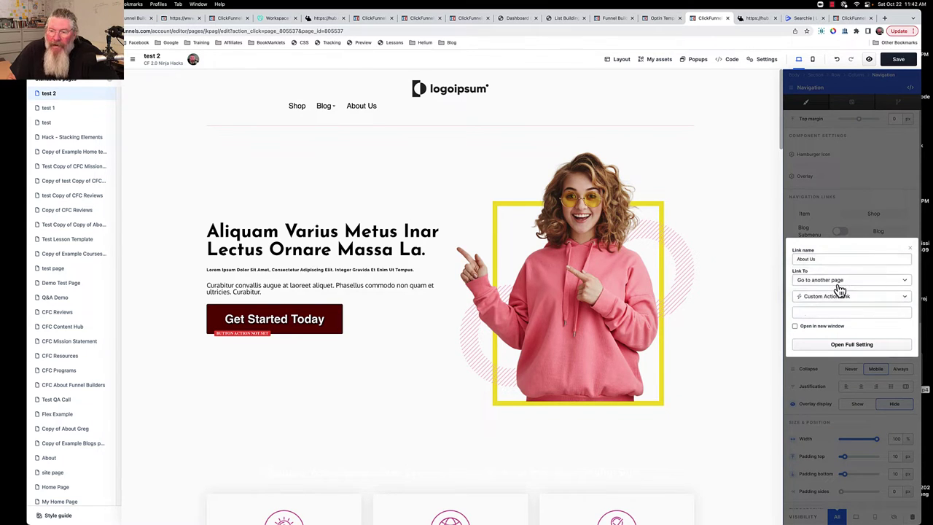
Step: Enter '#' as the About Us link action and open its full link settings
{"action": "left_click", "coordinate": [831, 311]}
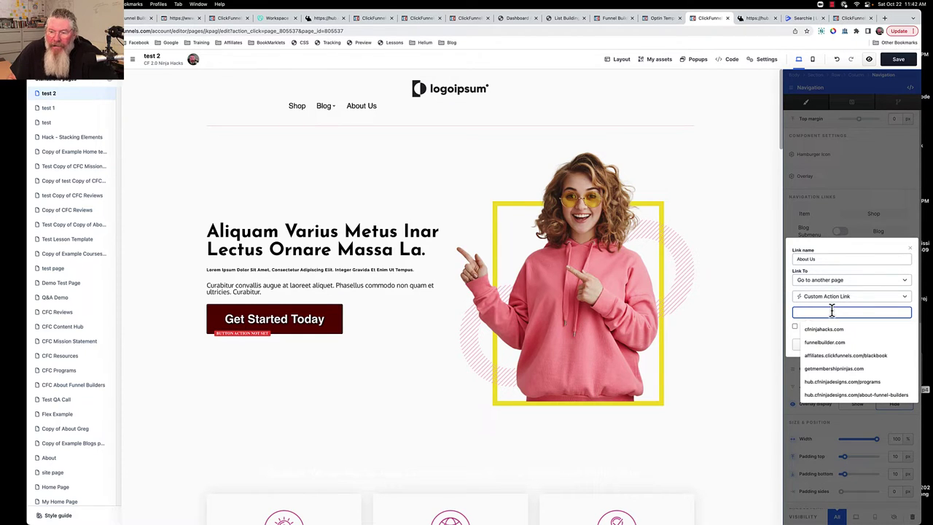
{"action": "type", "text": "#"}
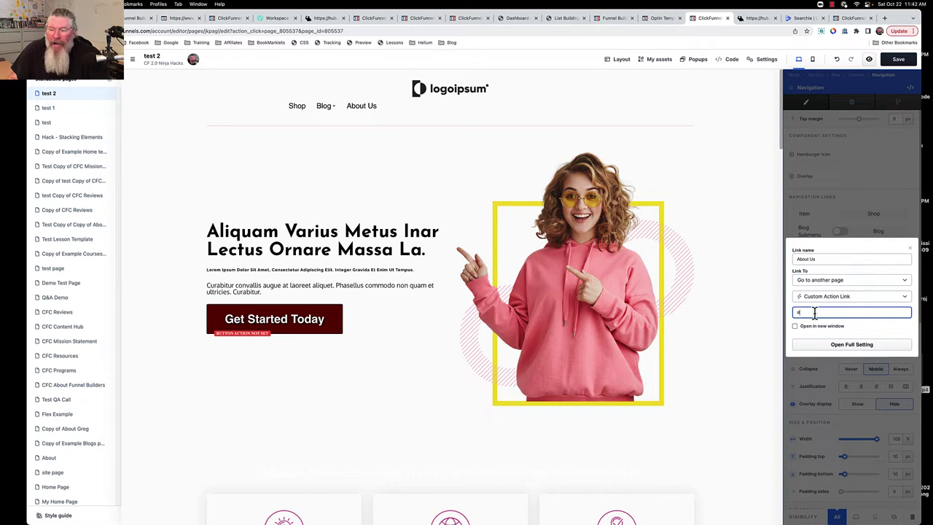
{"action": "left_click", "coordinate": [830, 345]}
{"action": "left_click", "coordinate": [854, 136]}
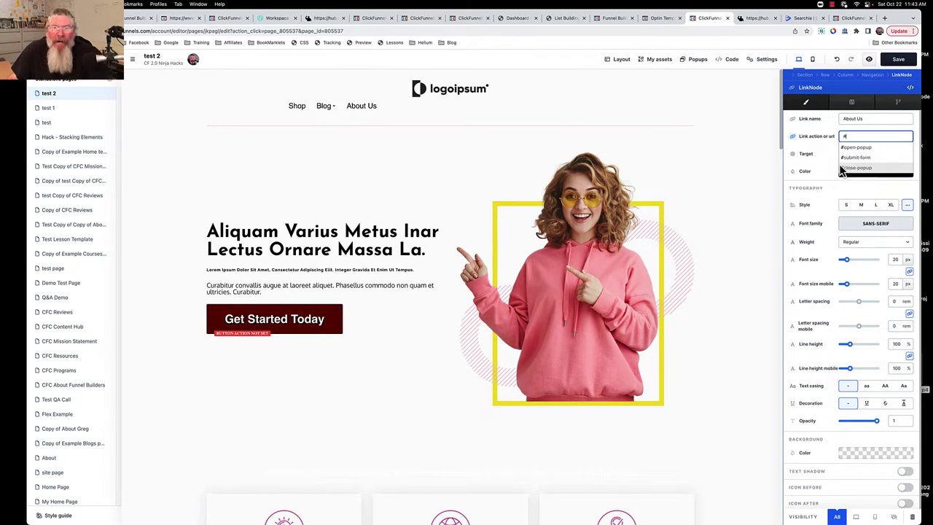
Step: Set the Get Started Today button's on-click action to scroll to the scroll-Here element
{"action": "left_click", "coordinate": [722, 153]}
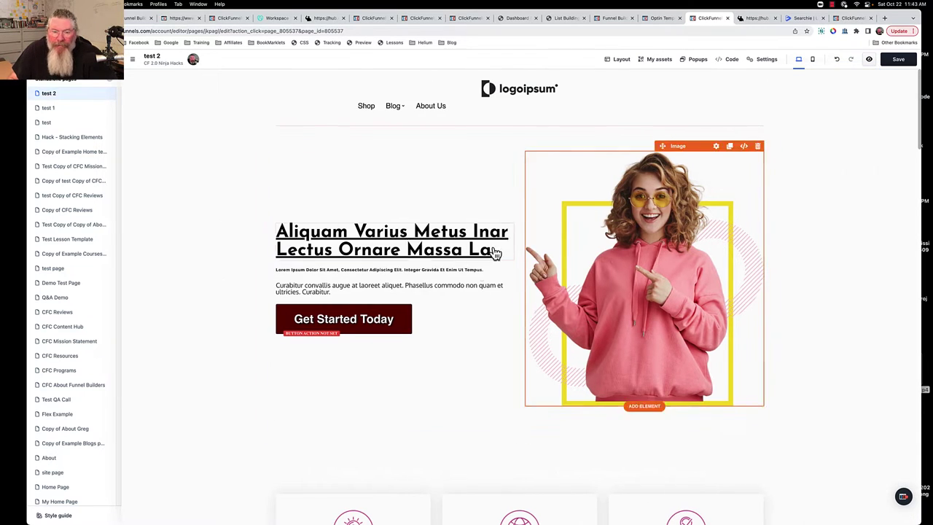
{"action": "left_click", "coordinate": [366, 323]}
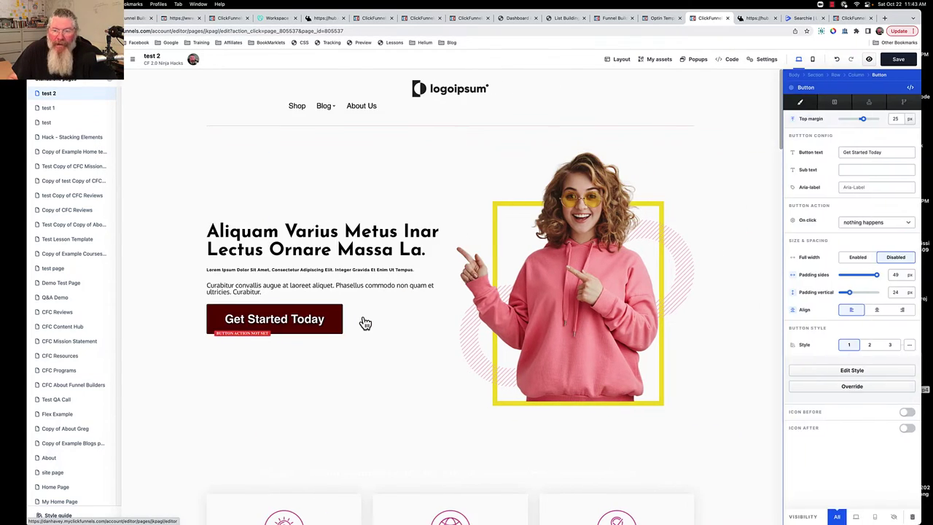
{"action": "left_click", "coordinate": [864, 223]}
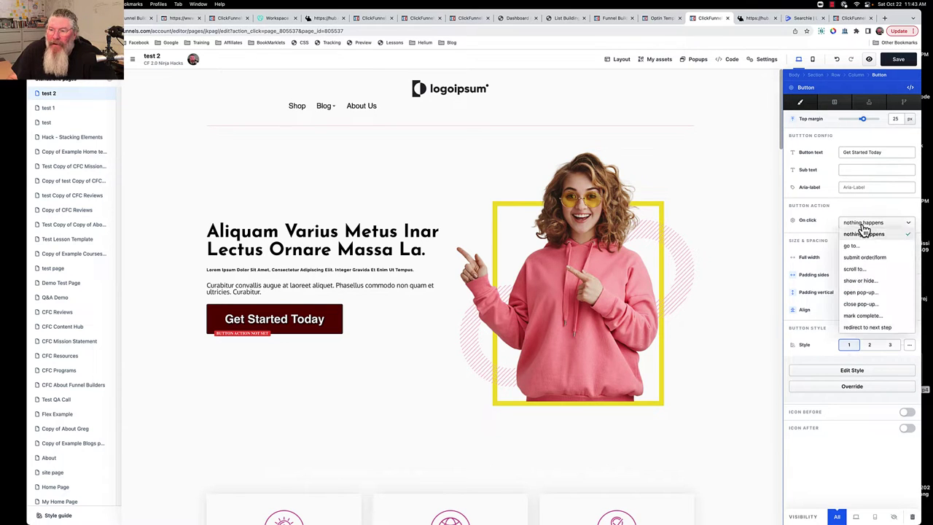
{"action": "left_click", "coordinate": [854, 270]}
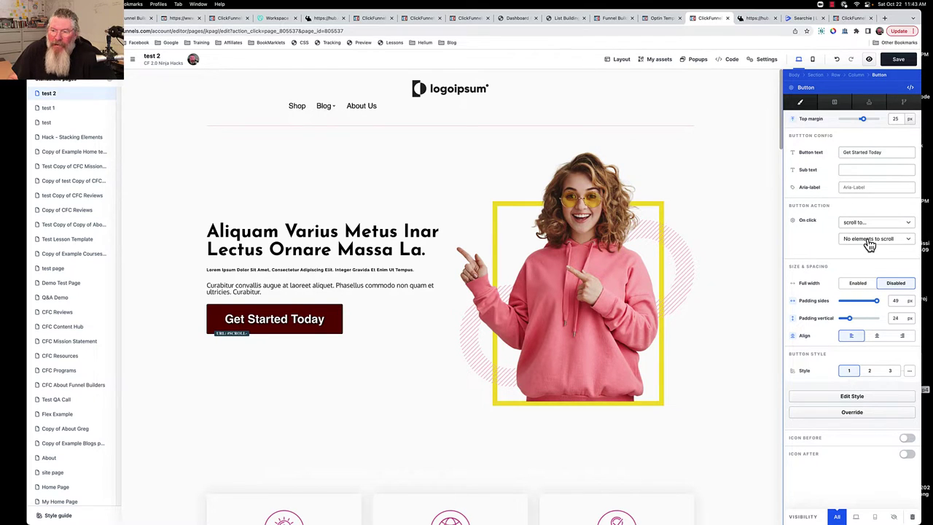
{"action": "left_click", "coordinate": [870, 245]}
{"action": "scroll", "coordinate": [864, 288], "scroll_direction": "down", "scroll_amount": 5}
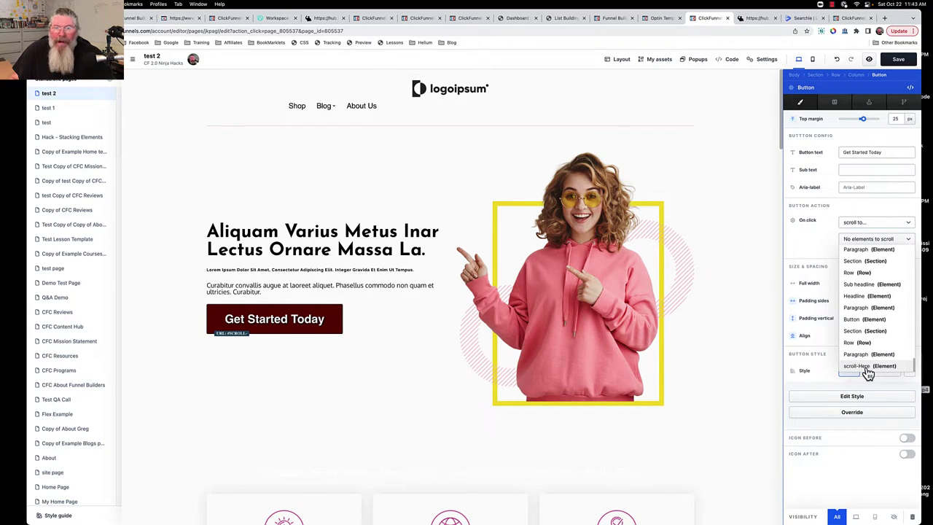
{"action": "left_click", "coordinate": [868, 367]}
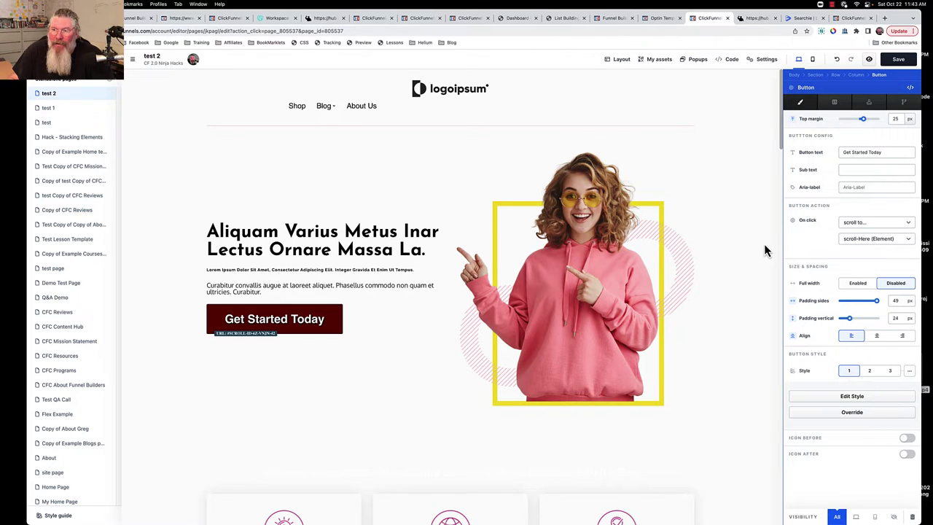
{"action": "left_click", "coordinate": [744, 250]}
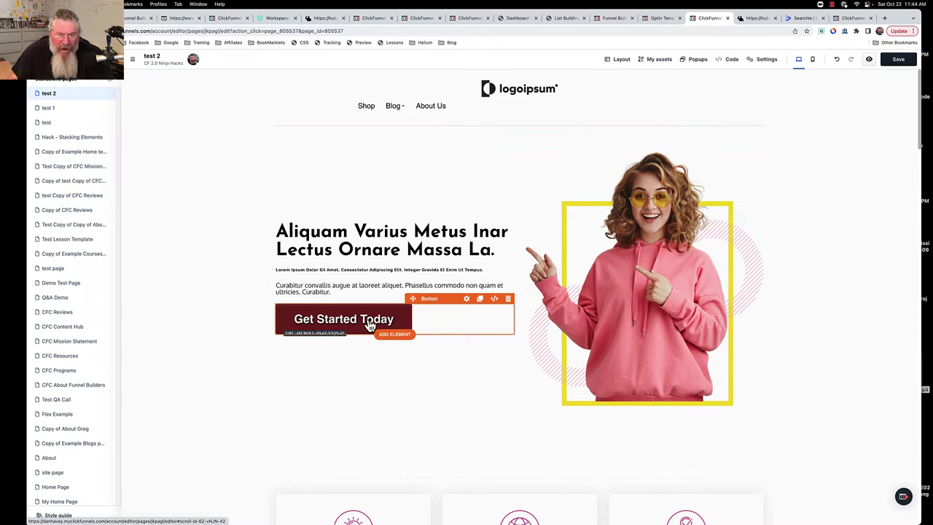
Step: Reset the footer paragraph's title from scroll-Here to Paragraph and update it
{"action": "scroll", "coordinate": [479, 341], "scroll_direction": "down", "scroll_amount": 10}
{"action": "scroll", "coordinate": [480, 343], "scroll_direction": "down", "scroll_amount": 6}
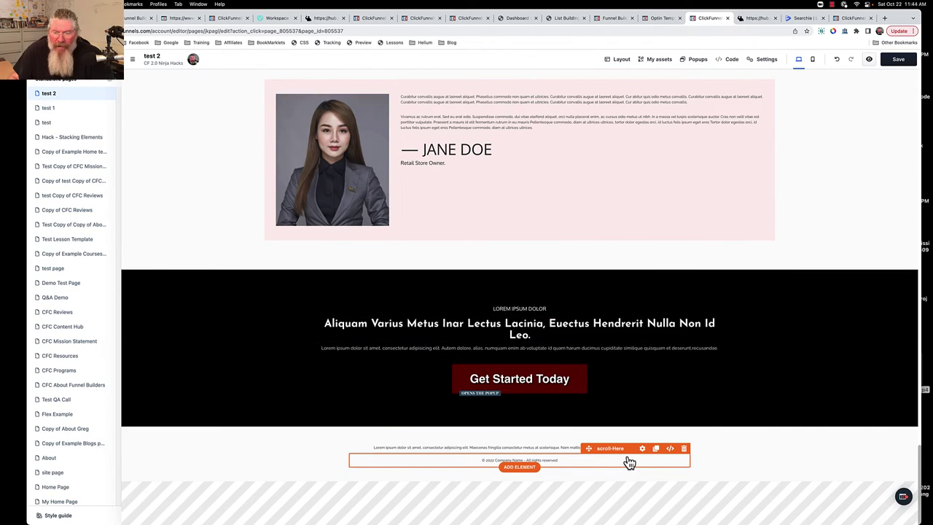
{"action": "left_click", "coordinate": [643, 449]}
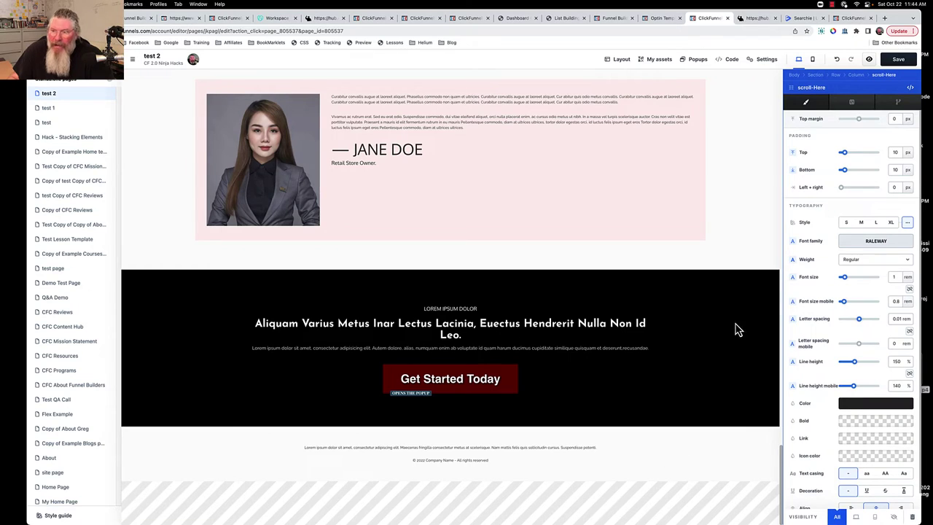
{"action": "left_click", "coordinate": [910, 90]}
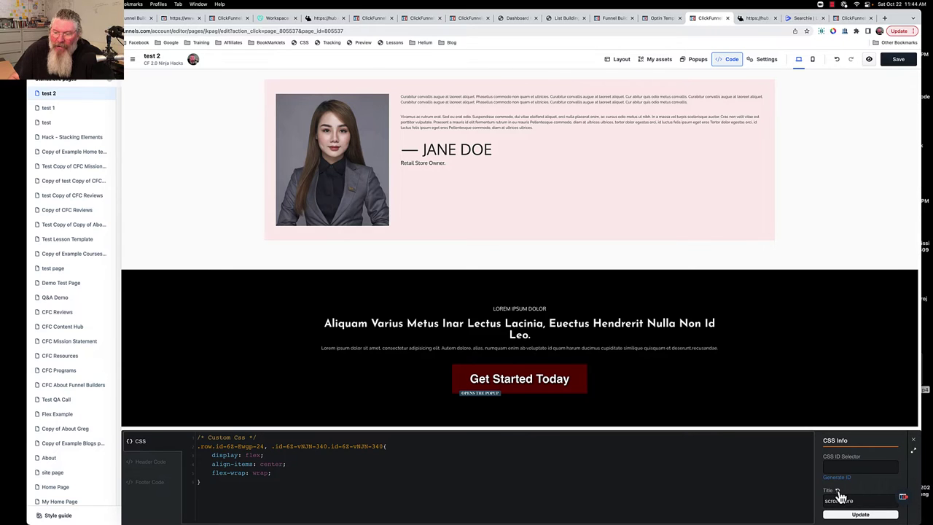
{"action": "left_click", "coordinate": [838, 493]}
{"action": "left_click", "coordinate": [860, 514]}
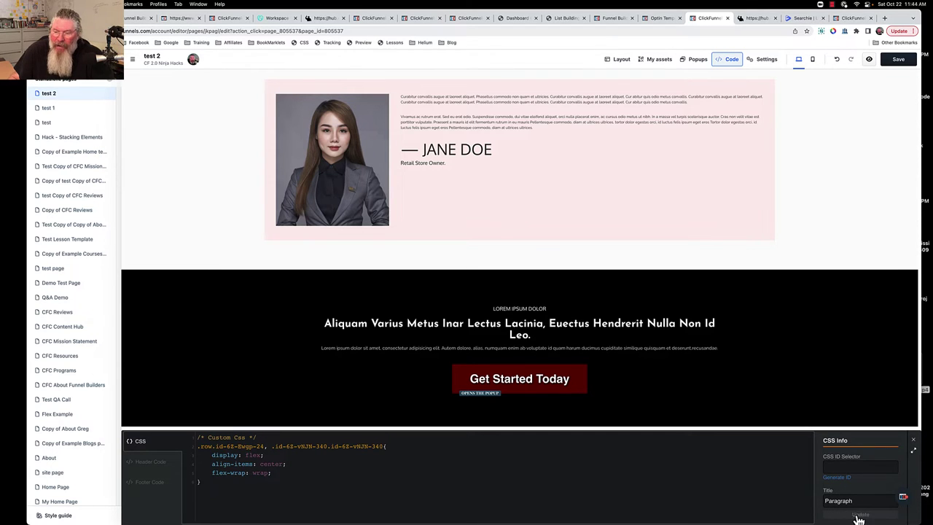
Step: Check that the Get Started Today button's scroll target now reads Paragraph
{"action": "scroll", "coordinate": [564, 284], "scroll_direction": "up", "scroll_amount": 10}
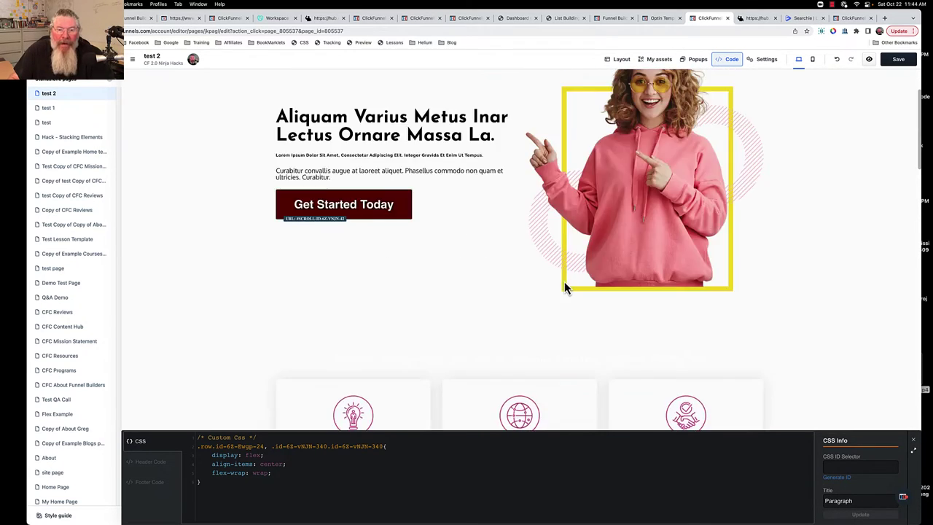
{"action": "scroll", "coordinate": [564, 285], "scroll_direction": "up", "scroll_amount": 2}
{"action": "left_click", "coordinate": [371, 321]}
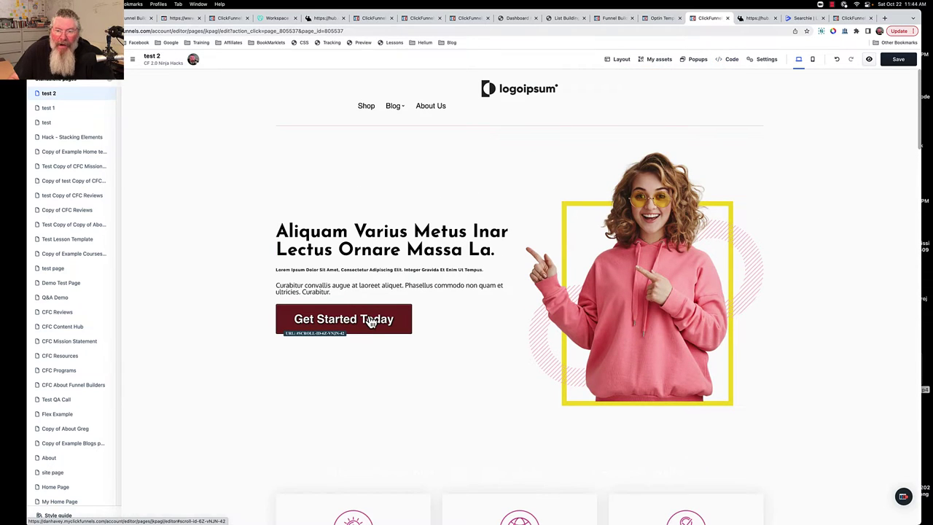
{"action": "left_click", "coordinate": [366, 319]}
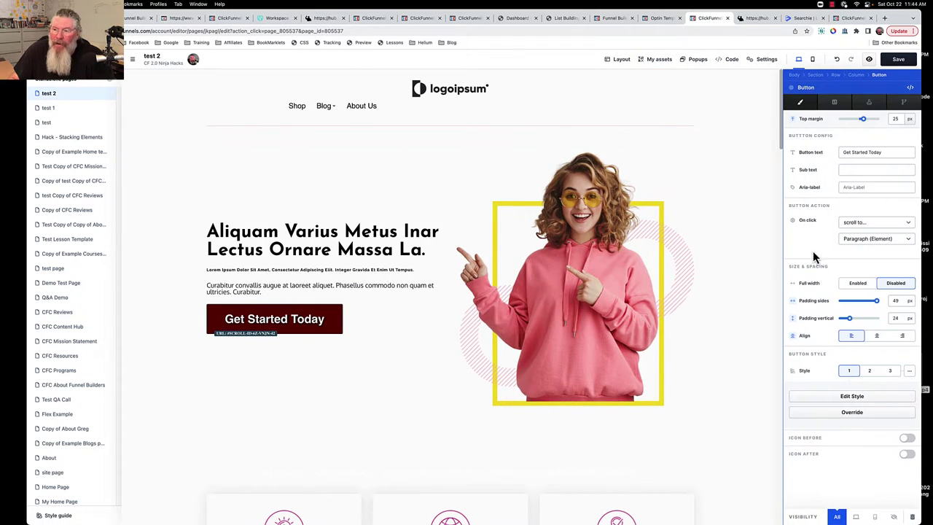
{"action": "left_click", "coordinate": [857, 241]}
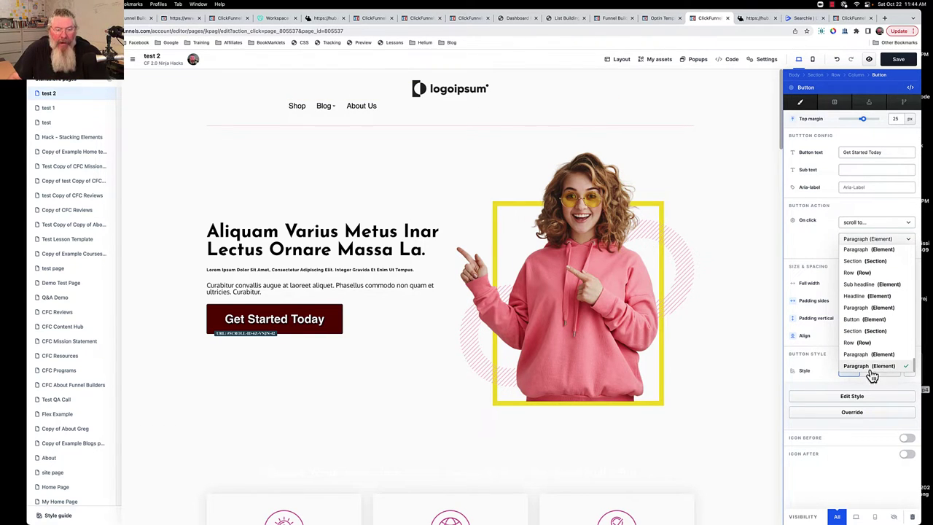
{"action": "left_click", "coordinate": [291, 364]}
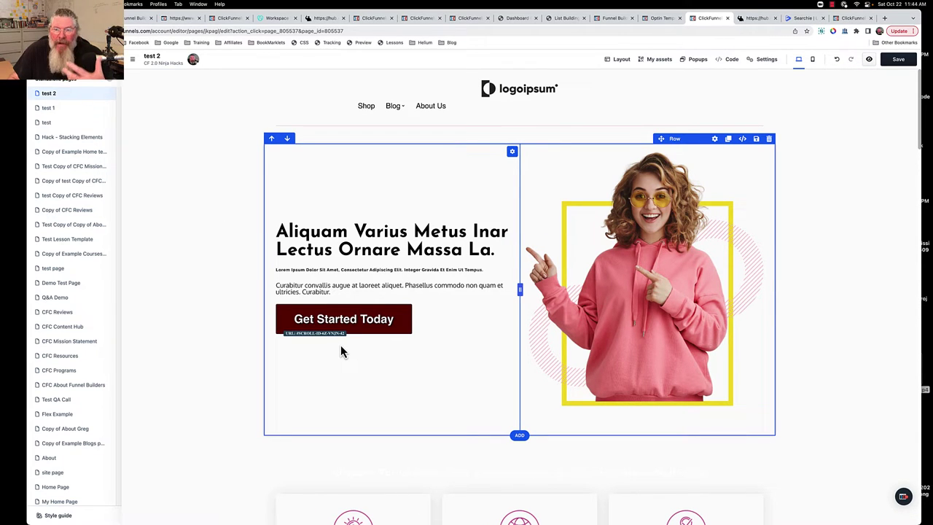
Step: Generate and copy the copyright footer paragraph's element ID, id-6Z-vNJN-42
{"action": "scroll", "coordinate": [340, 346], "scroll_direction": "down", "scroll_amount": 15}
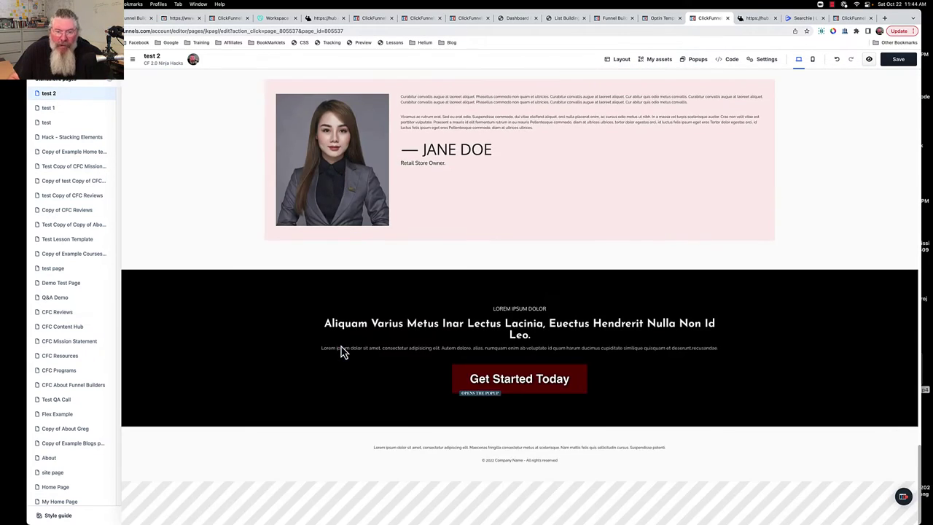
{"action": "left_click", "coordinate": [552, 461]}
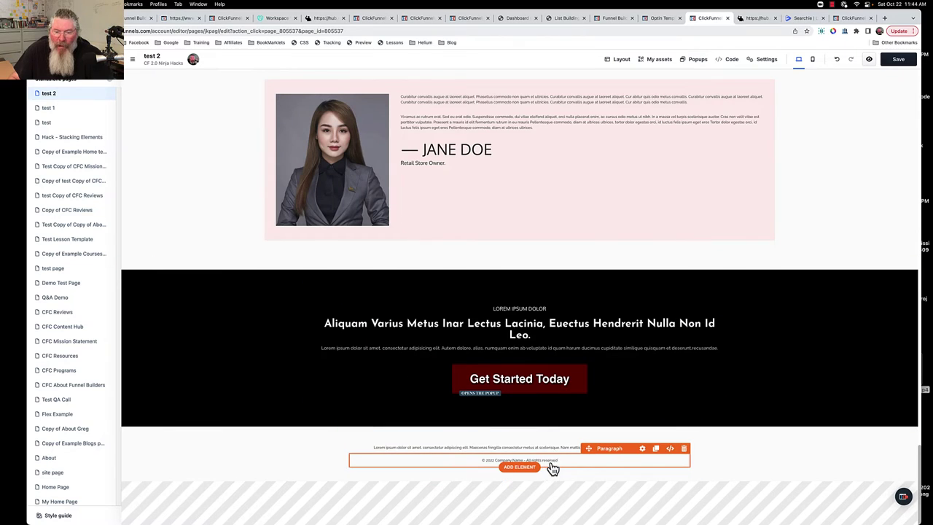
{"action": "left_click", "coordinate": [641, 449]}
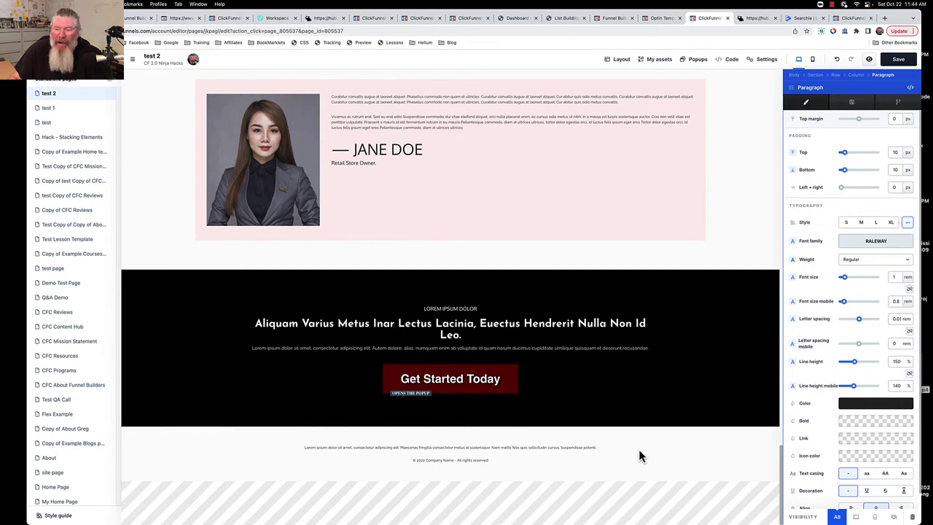
{"action": "left_click", "coordinate": [909, 90]}
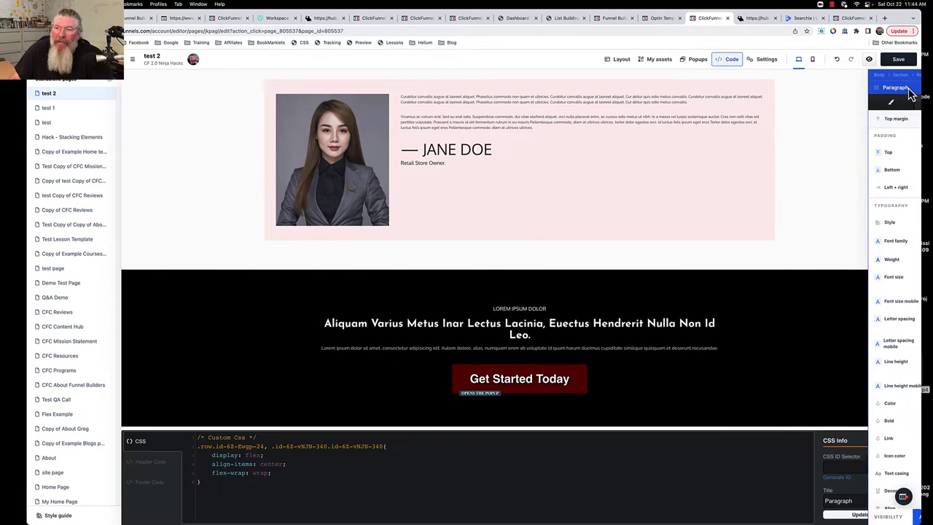
{"action": "left_click", "coordinate": [839, 479]}
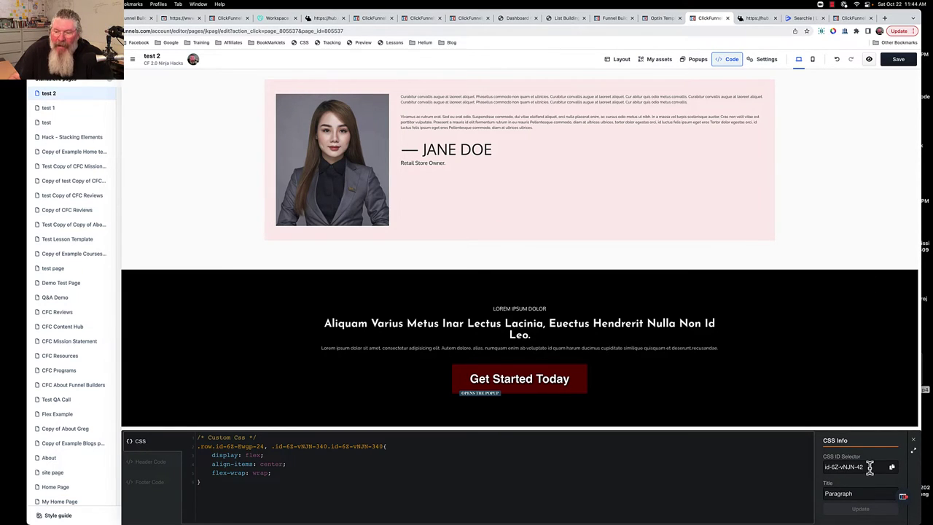
{"action": "left_click_drag", "start_coordinate": [868, 467], "coordinate": [823, 470]}
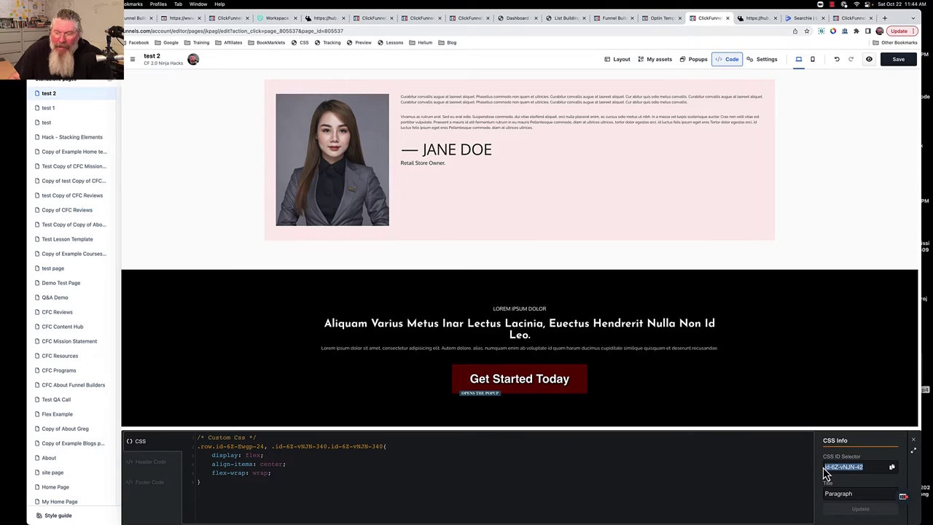
{"action": "left_click", "coordinate": [892, 469]}
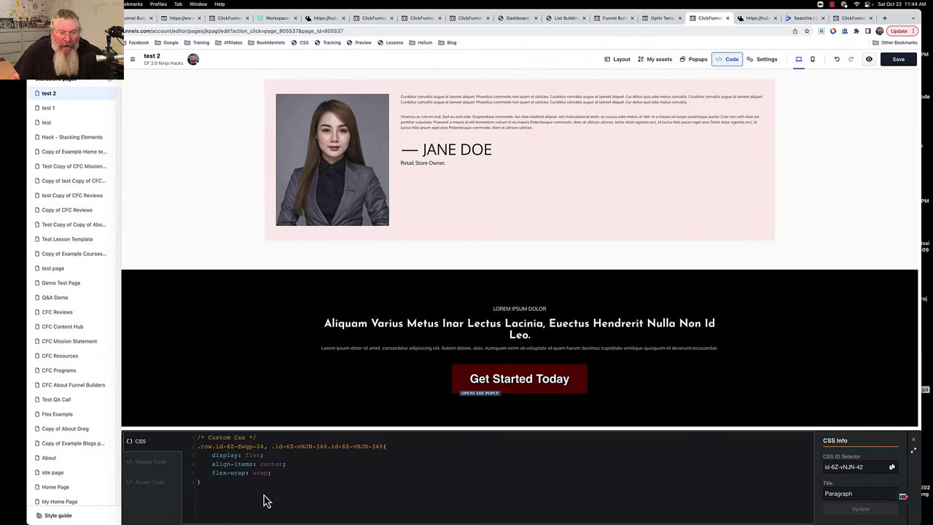
Step: Paste the copied ID into the Custom CSS editor to verify it, then delete it
{"action": "left_click", "coordinate": [221, 486]}
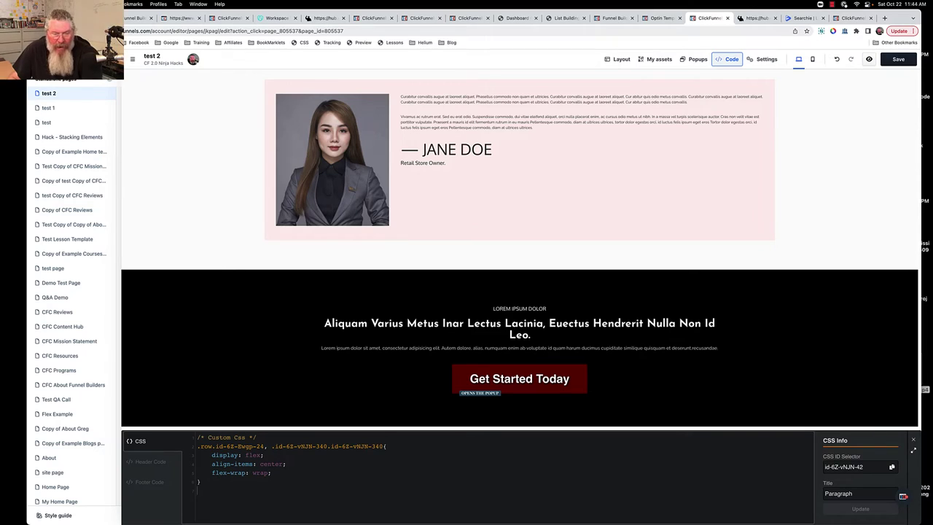
{"action": "key", "text": "Return"}
{"action": "key", "text": "ctrl+v"}
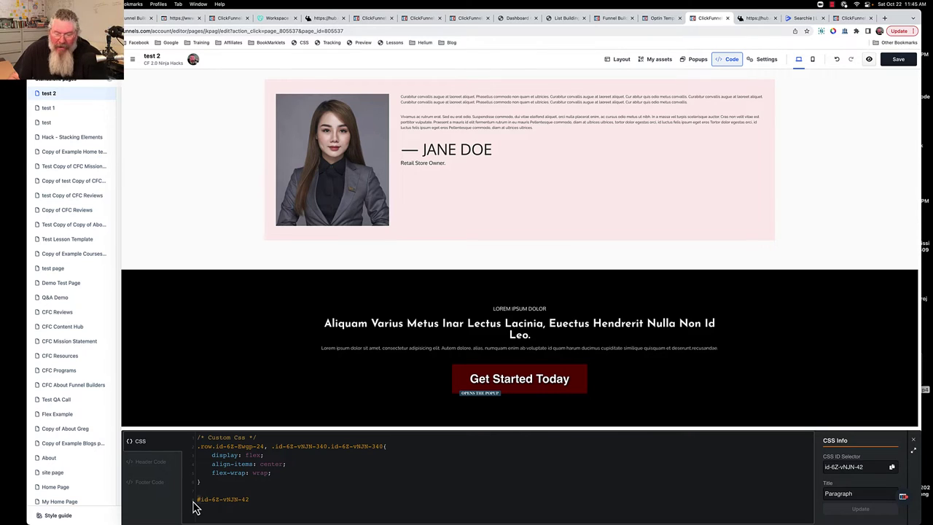
{"action": "left_click_drag", "start_coordinate": [246, 498], "coordinate": [196, 501]}
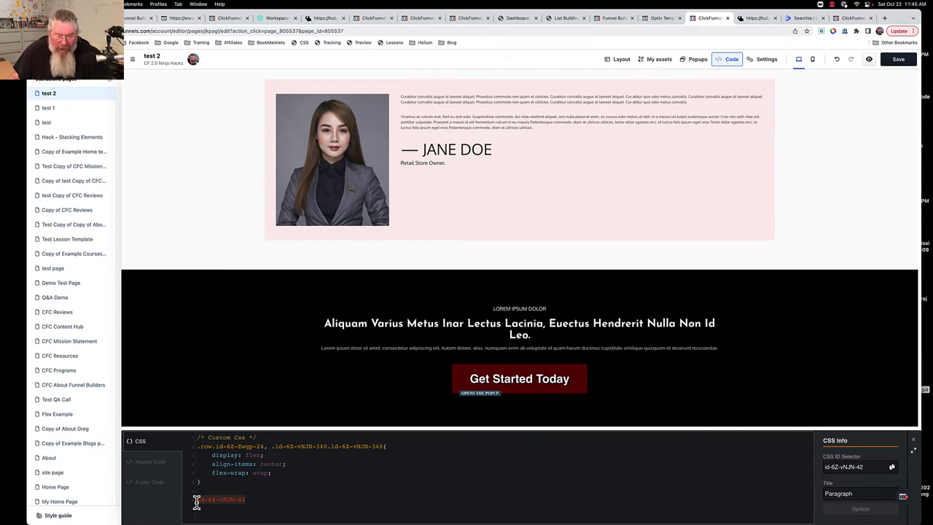
{"action": "key", "text": "BackSpace"}
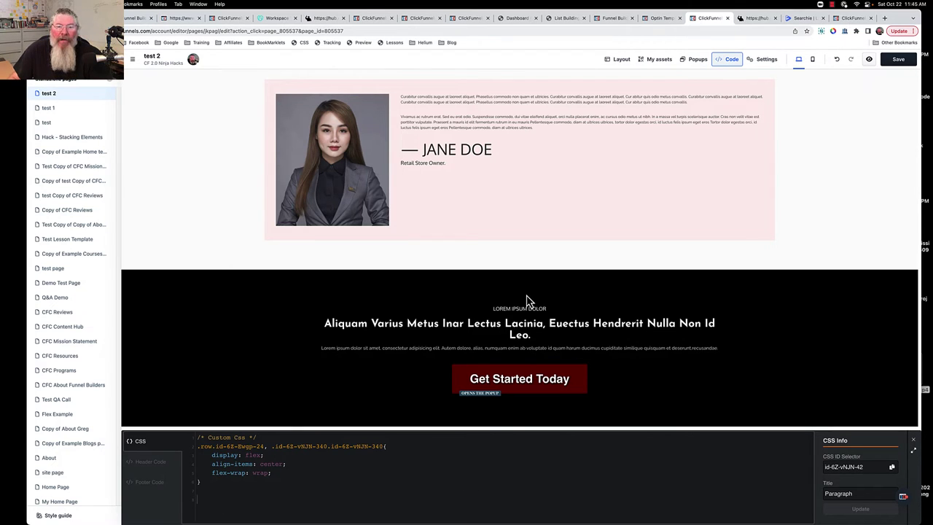
{"action": "scroll", "coordinate": [548, 267], "scroll_direction": "up", "scroll_amount": 20}
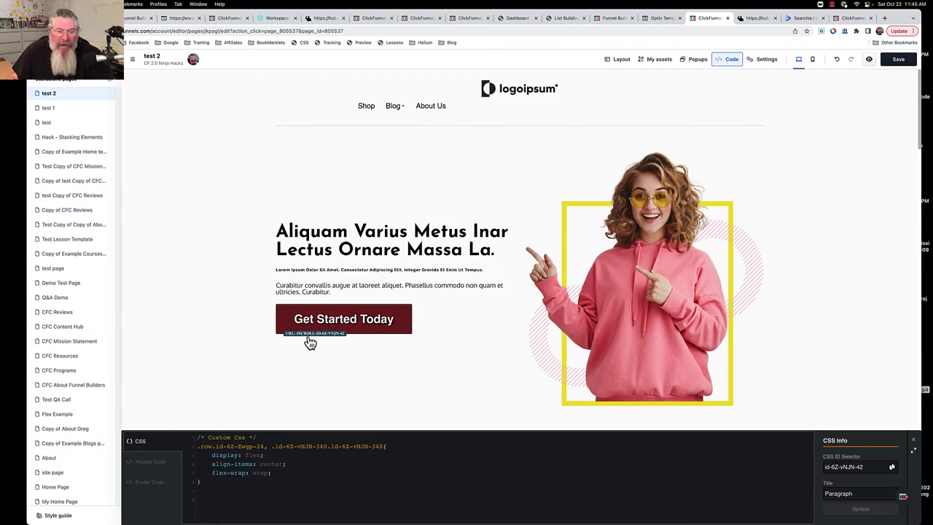
Step: Set the About Us menu link action to #scroll-id-6Z-vNJN-42 and open its full settings
{"action": "left_click", "coordinate": [433, 111]}
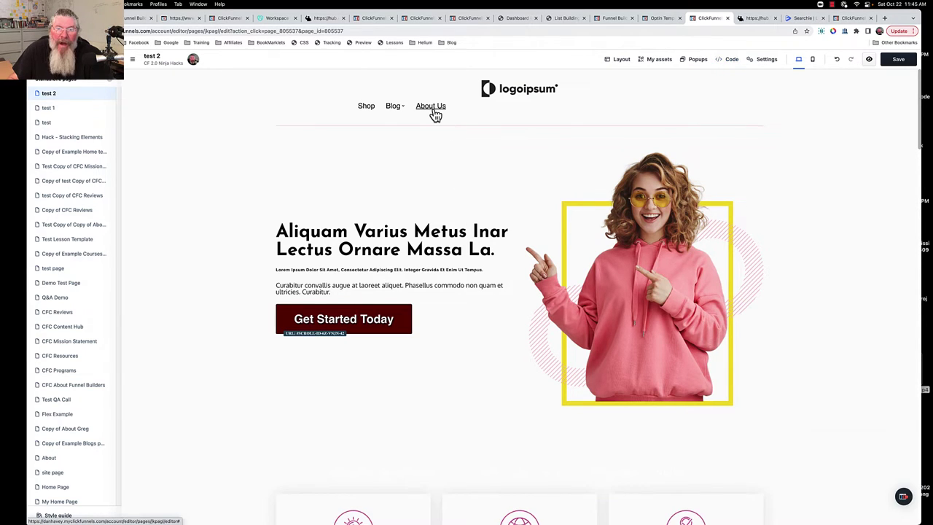
{"action": "left_click", "coordinate": [435, 115]}
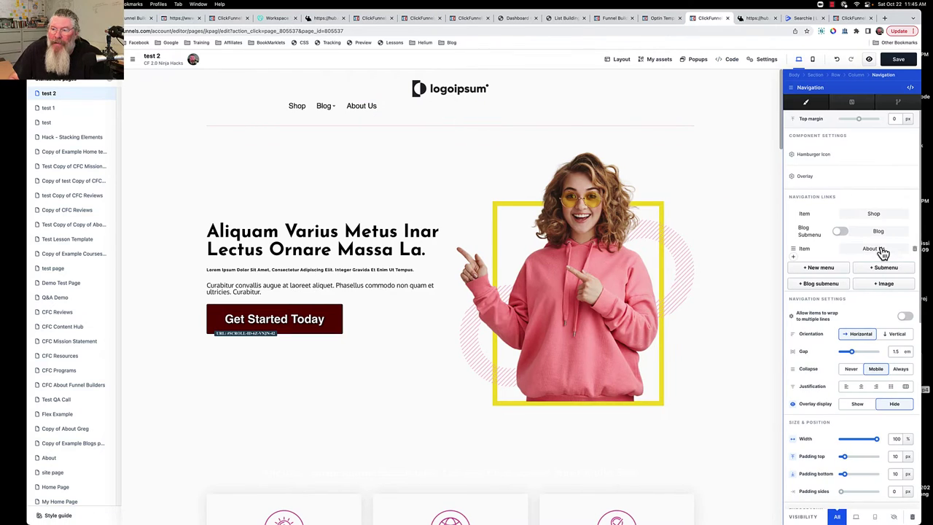
{"action": "left_click", "coordinate": [875, 250]}
{"action": "left_click", "coordinate": [822, 312]}
{"action": "type", "text": "#scroll-"}
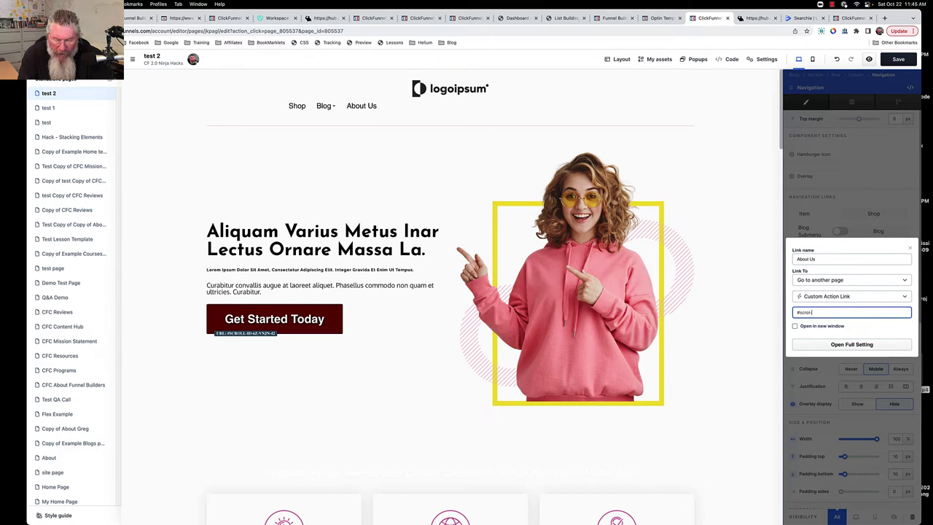
{"action": "key", "text": "super+a"}
{"action": "key", "text": "super+v"}
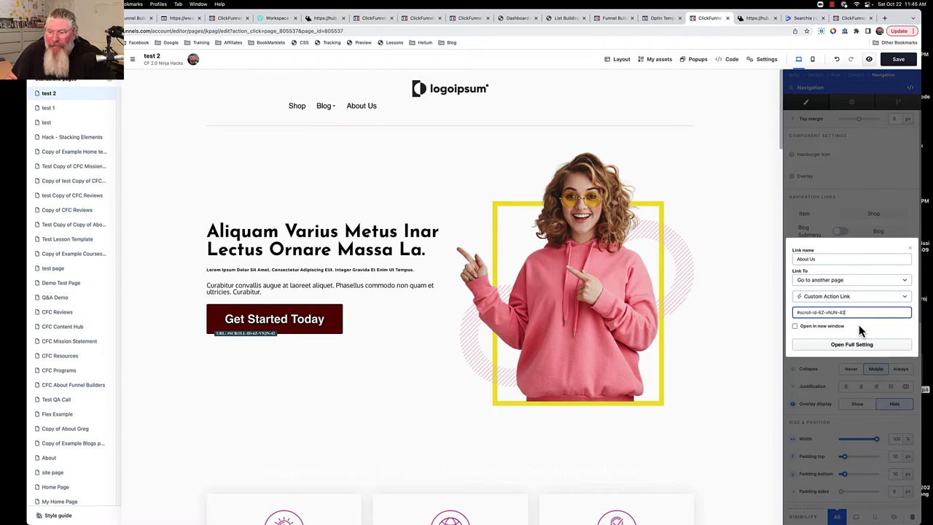
{"action": "left_click", "coordinate": [852, 345]}
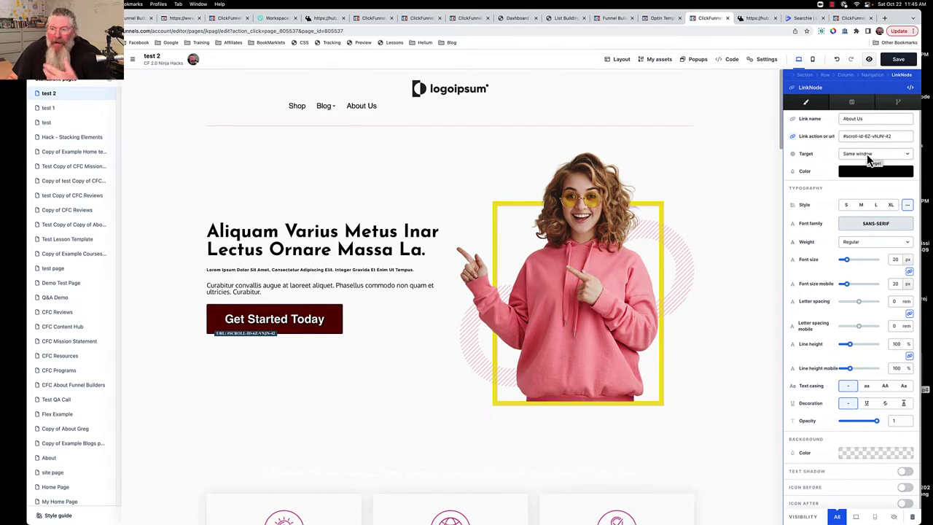
Step: Save the 'test 2' page and open it in a preview tab
{"action": "key", "text": "Escape"}
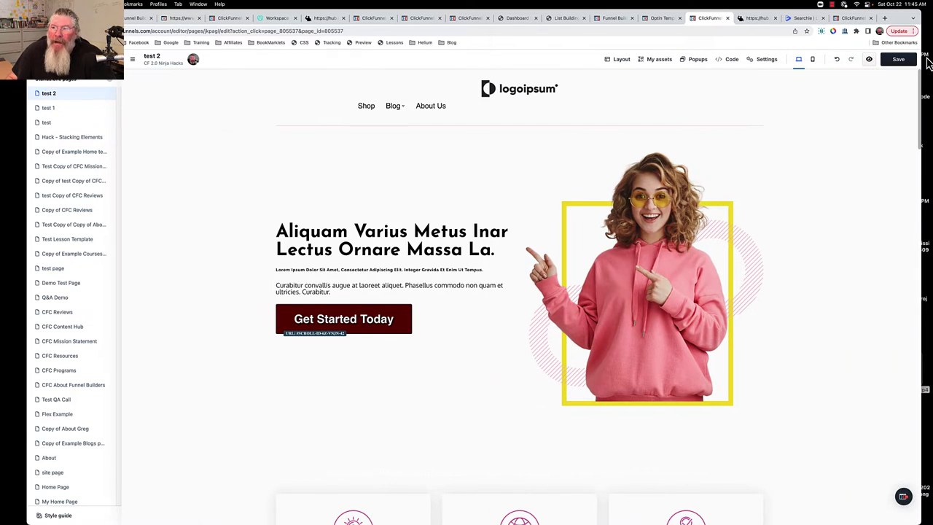
{"action": "left_click", "coordinate": [898, 59]}
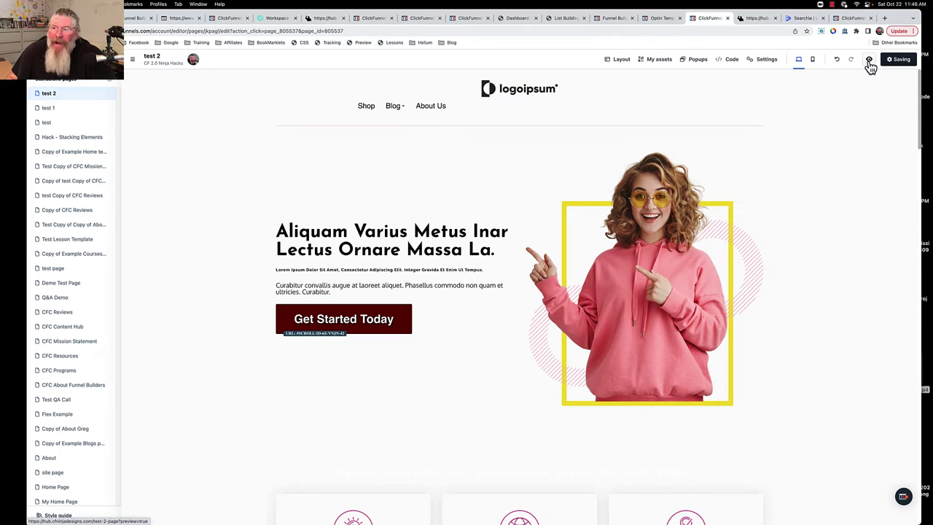
{"action": "left_click", "coordinate": [870, 63]}
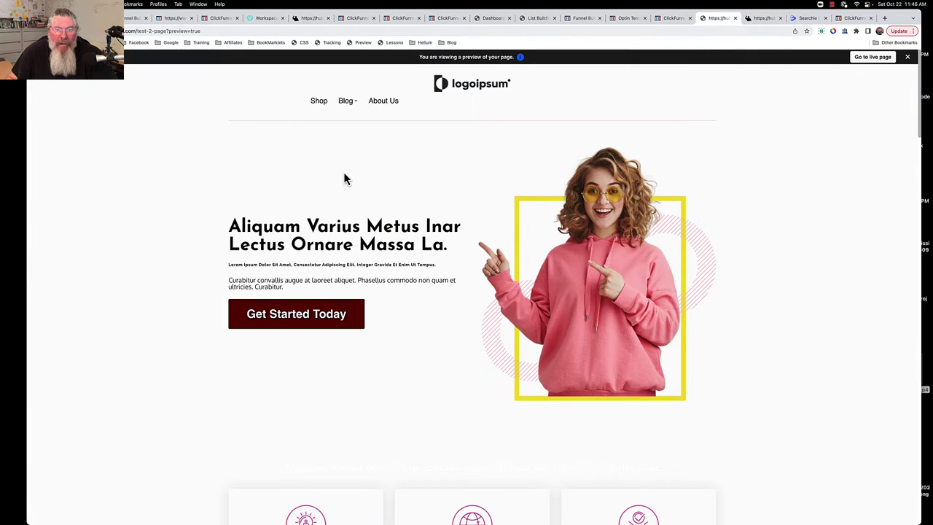
Step: In preview, confirm Get Started Today and About Us both jump down to the footer
{"action": "left_click", "coordinate": [311, 315]}
{"action": "scroll", "coordinate": [310, 321], "scroll_direction": "up", "scroll_amount": 15}
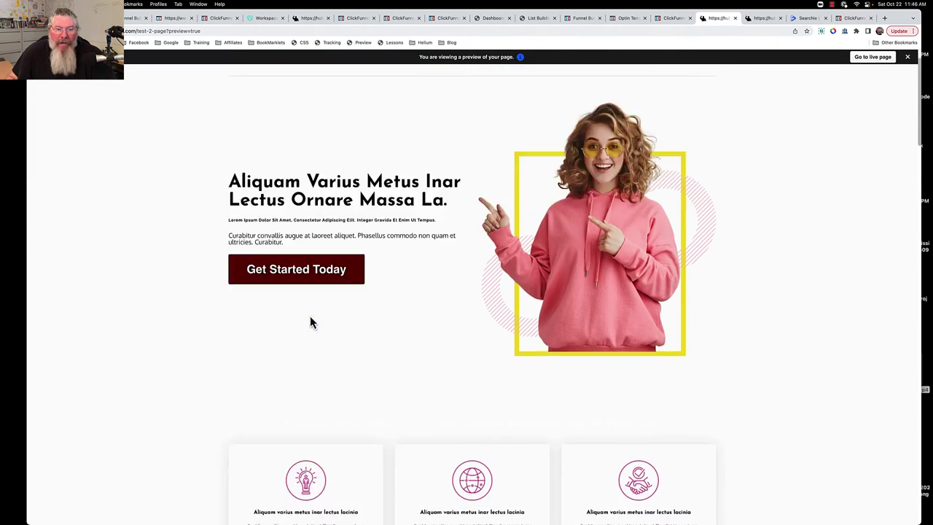
{"action": "left_click", "coordinate": [384, 102]}
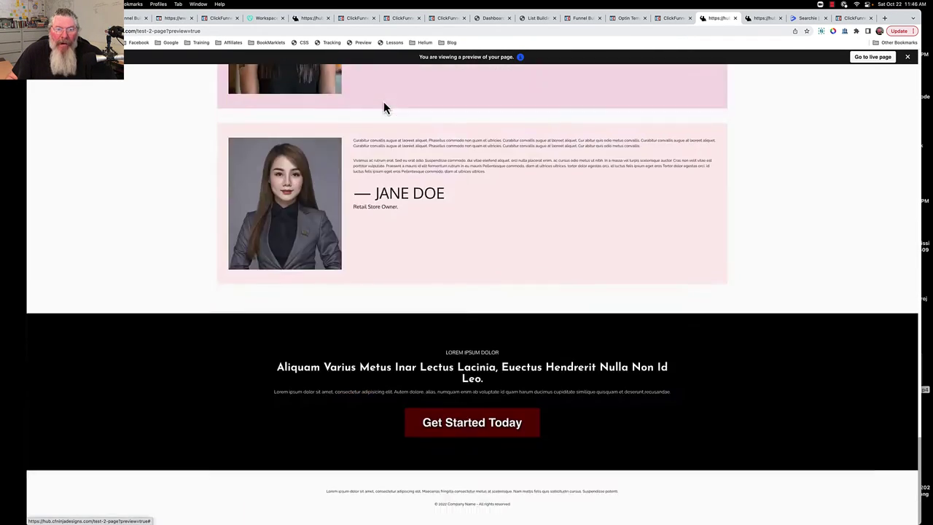
{"action": "scroll", "coordinate": [446, 226], "scroll_direction": "up", "scroll_amount": 15}
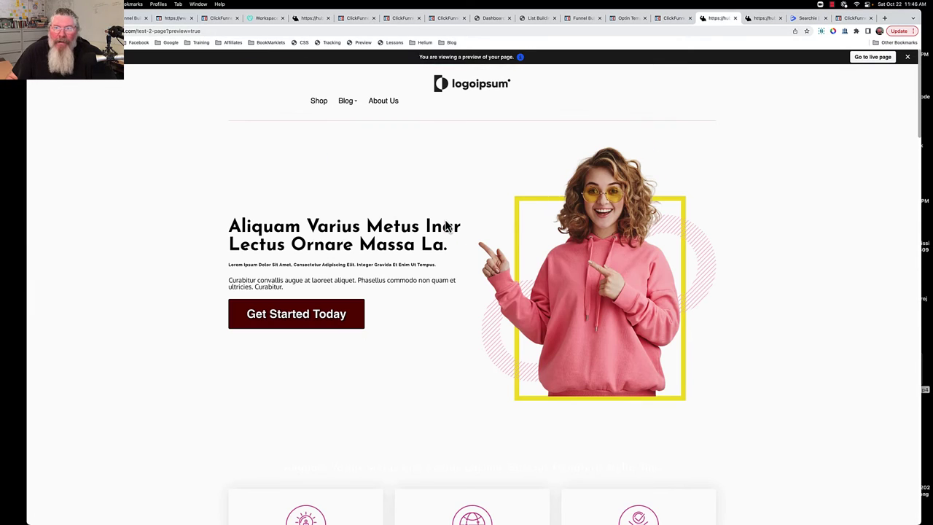
Step: Back in the editor, view the footer paragraph's CSS and ID info, then dismiss it
{"action": "left_click", "coordinate": [671, 19]}
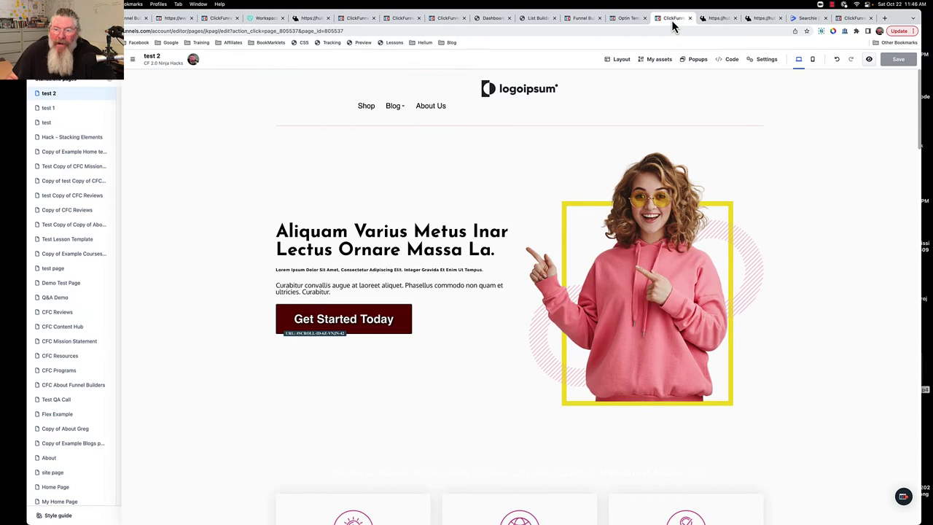
{"action": "scroll", "coordinate": [588, 334], "scroll_direction": "down", "scroll_amount": 10}
{"action": "scroll", "coordinate": [588, 334], "scroll_direction": "down", "scroll_amount": 5}
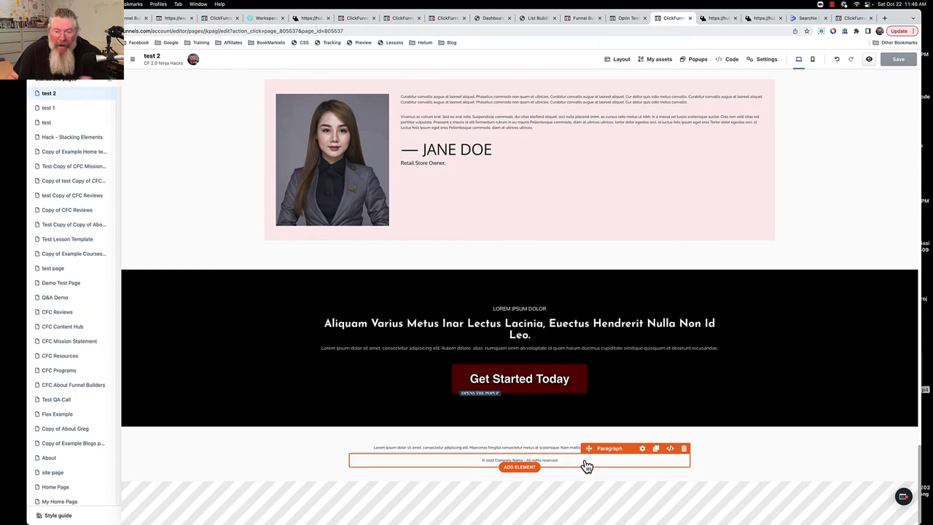
{"action": "left_click", "coordinate": [642, 449]}
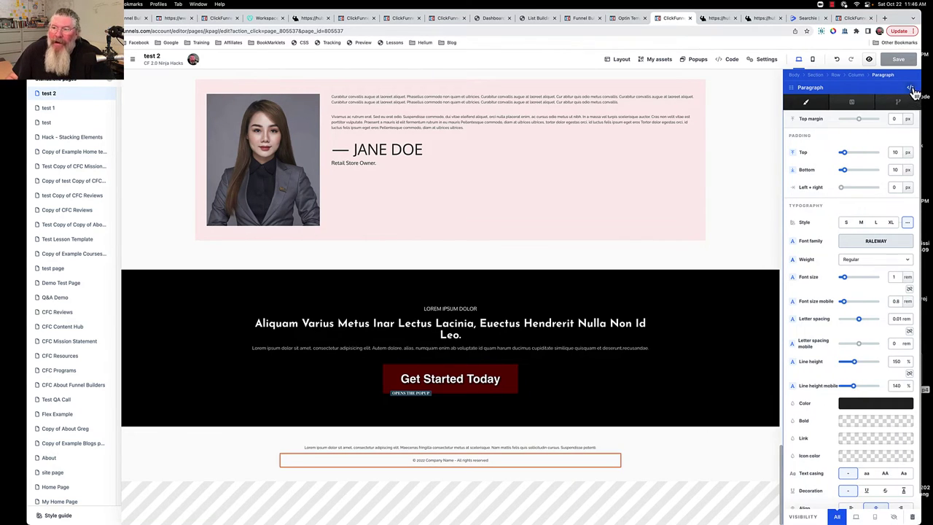
{"action": "left_click", "coordinate": [911, 89]}
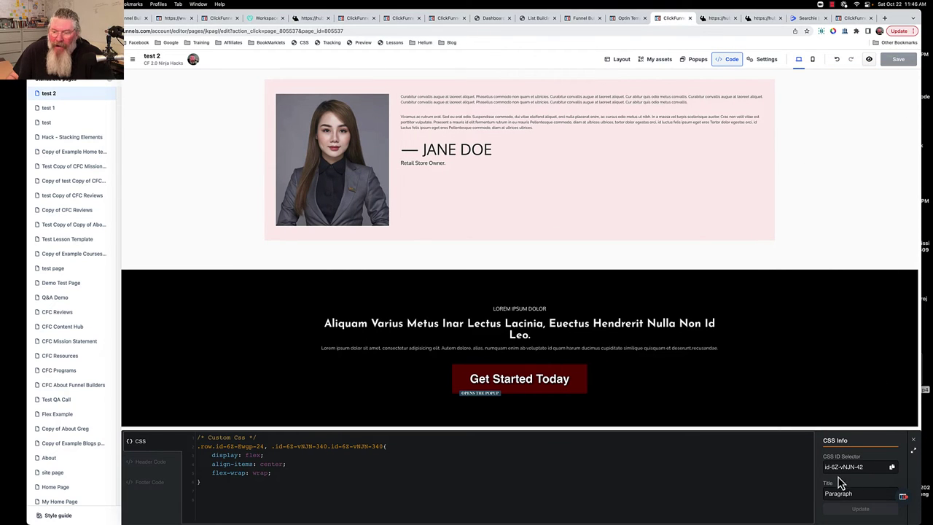
{"action": "key", "text": "Escape"}
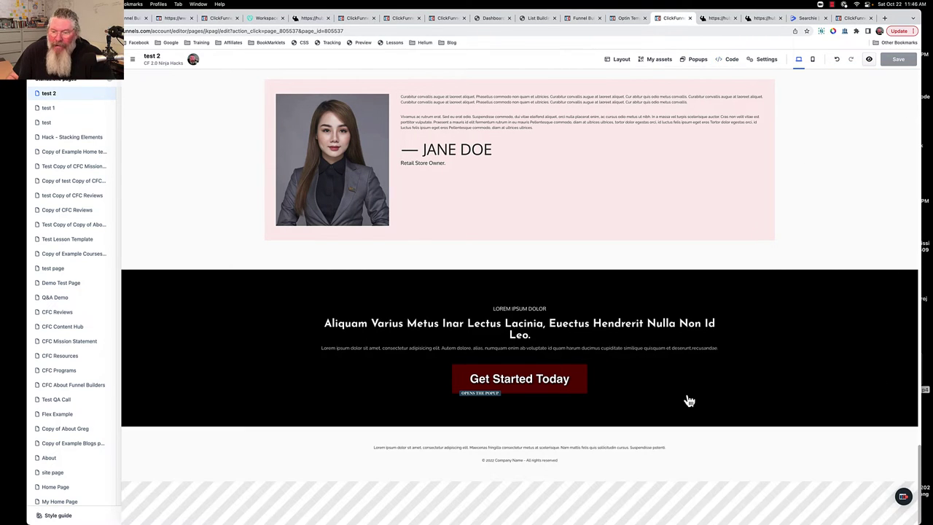
Step: Generate the element ID id-6Z-vNJN-39 for the footer's upper paragraph
{"action": "left_click", "coordinate": [599, 457]}
{"action": "left_click", "coordinate": [641, 441]}
{"action": "left_click", "coordinate": [910, 90]}
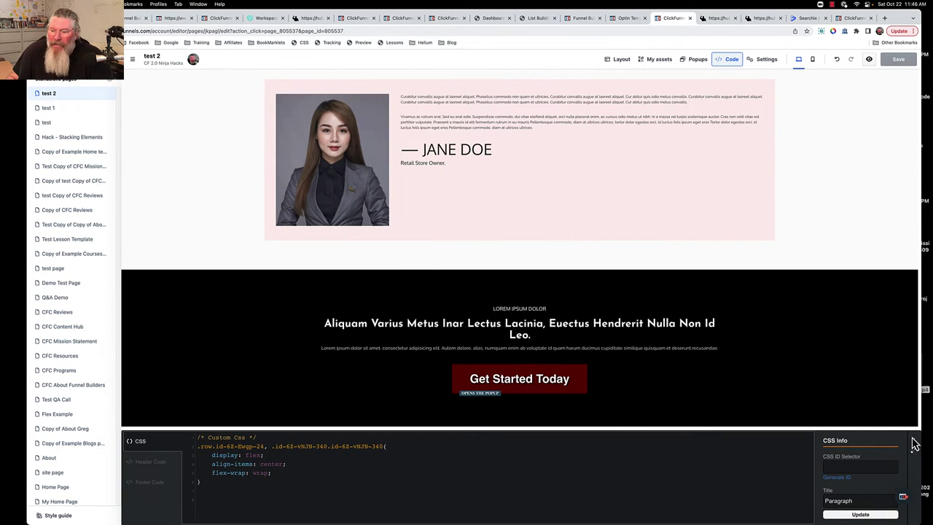
{"action": "left_click", "coordinate": [913, 442]}
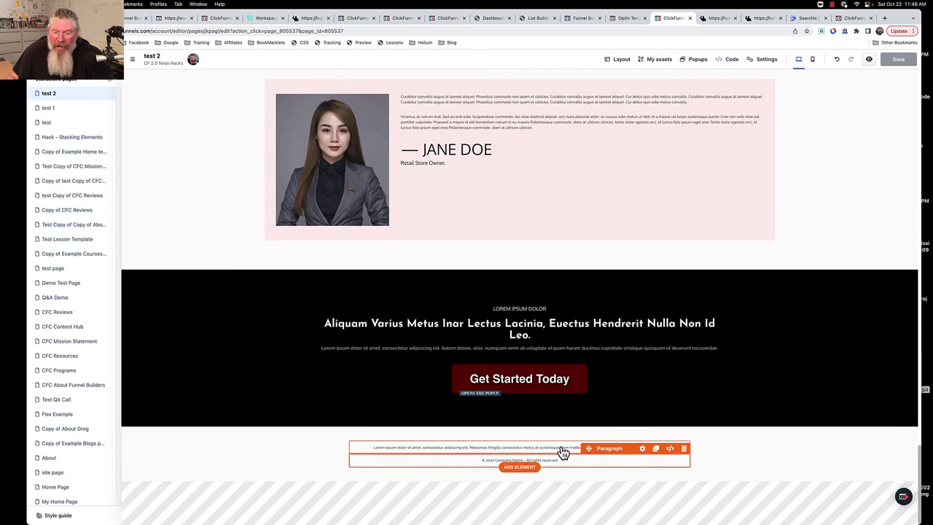
{"action": "left_click", "coordinate": [669, 437]}
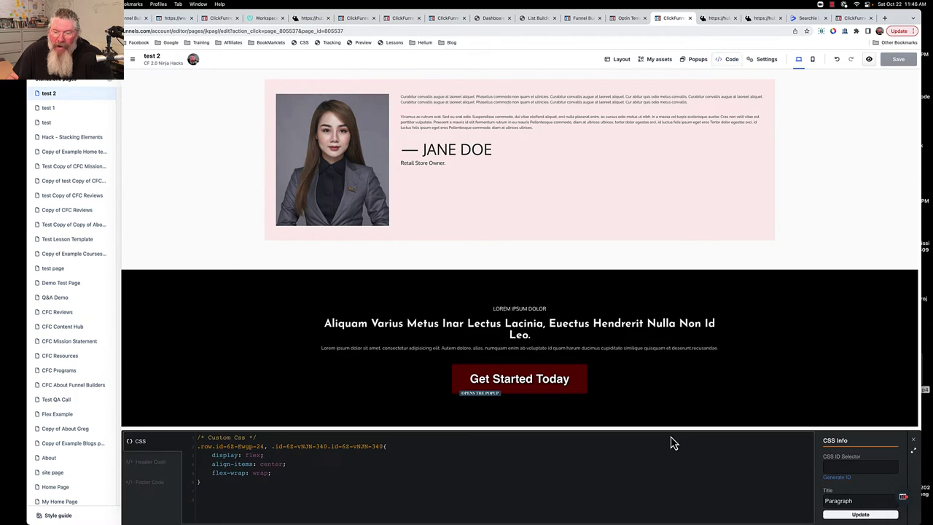
{"action": "left_click", "coordinate": [841, 482]}
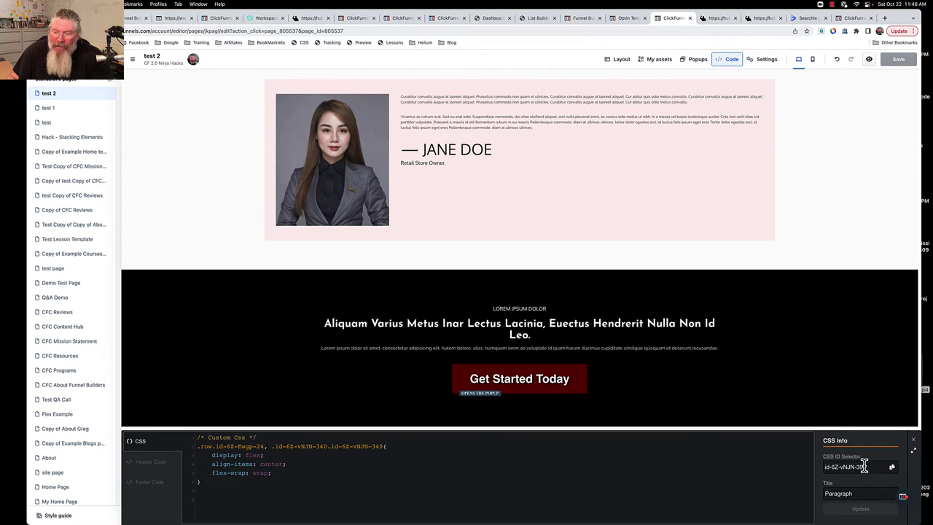
{"action": "left_click_drag", "start_coordinate": [863, 467], "coordinate": [826, 470]}
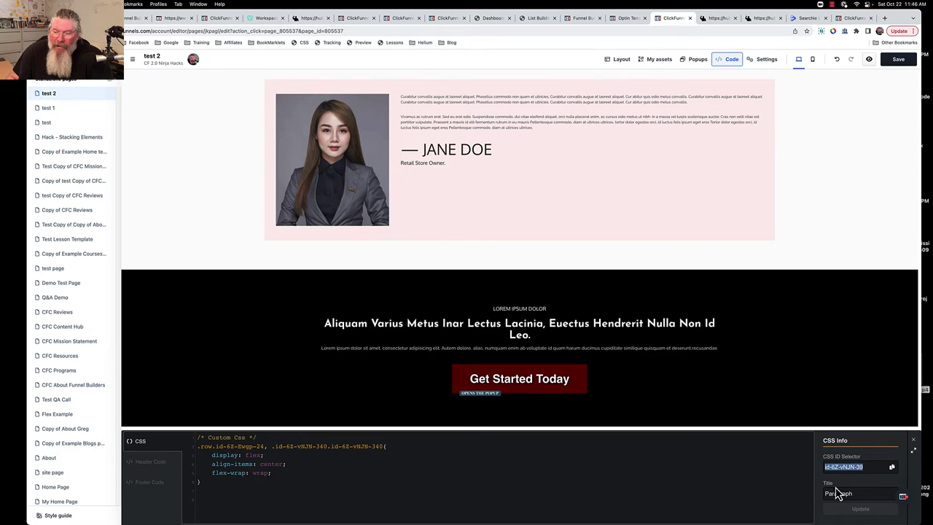
{"action": "left_click", "coordinate": [693, 317]}
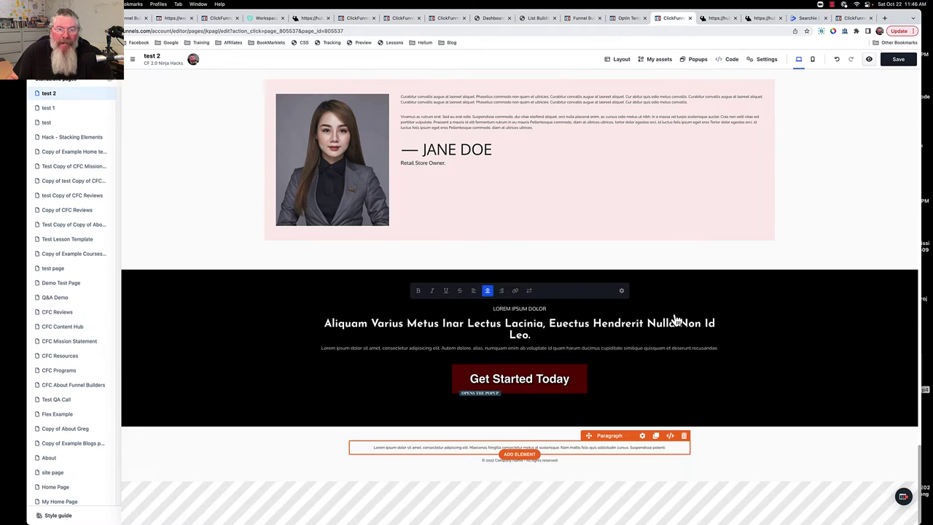
{"action": "scroll", "coordinate": [605, 331], "scroll_direction": "up", "scroll_amount": 5}
{"action": "scroll", "coordinate": [605, 334], "scroll_direction": "up", "scroll_amount": 15}
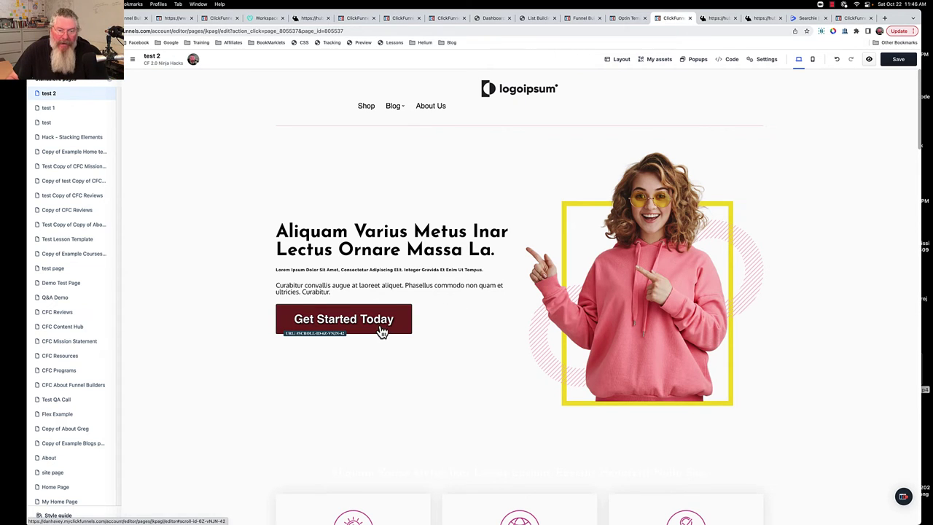
Step: Select the 'Aliquam Varius Metus…' hero headline text and add a link to it
{"action": "left_click", "coordinate": [388, 234]}
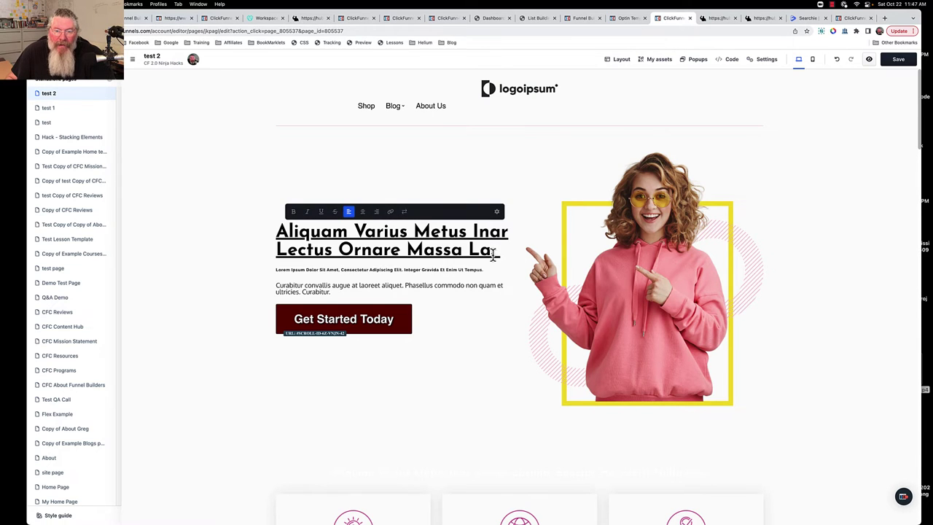
{"action": "left_click_drag", "start_coordinate": [501, 252], "coordinate": [277, 231]}
{"action": "left_click", "coordinate": [391, 214]}
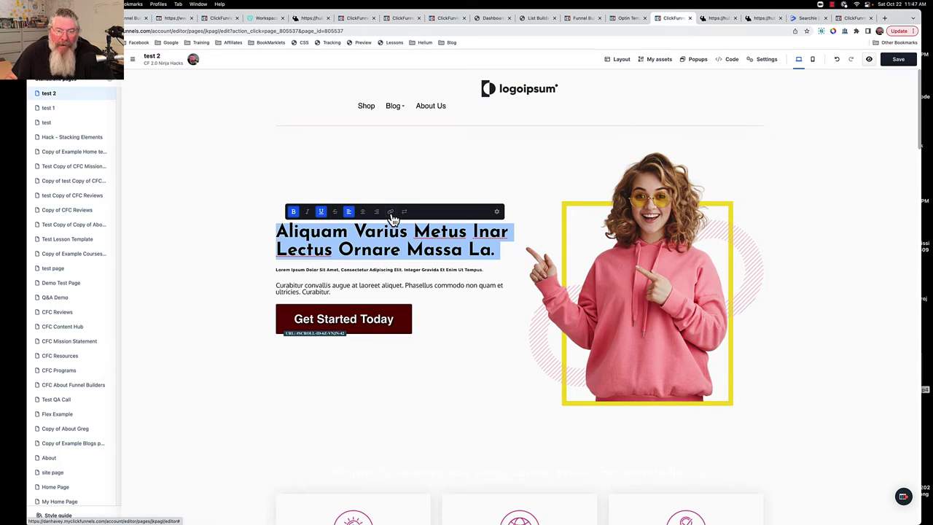
{"action": "left_click", "coordinate": [513, 182]}
{"action": "left_click", "coordinate": [495, 251]}
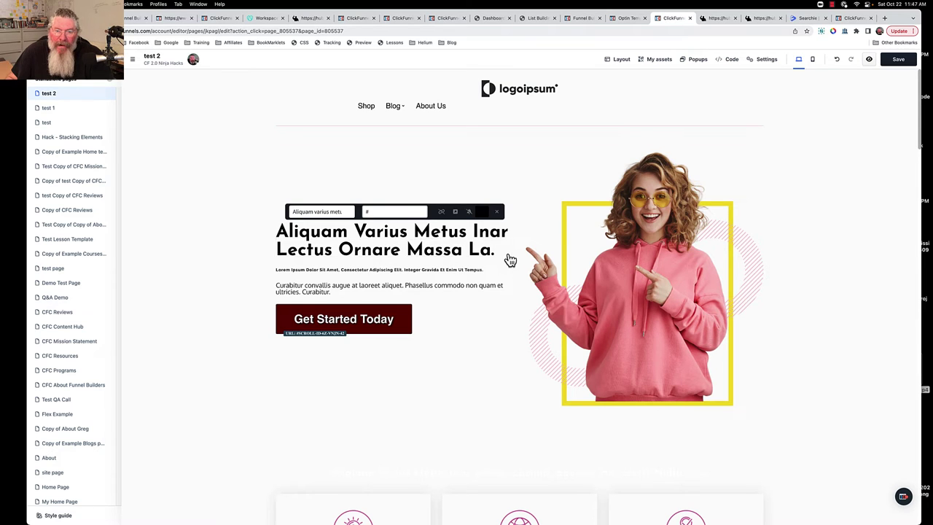
{"action": "left_click", "coordinate": [496, 211]}
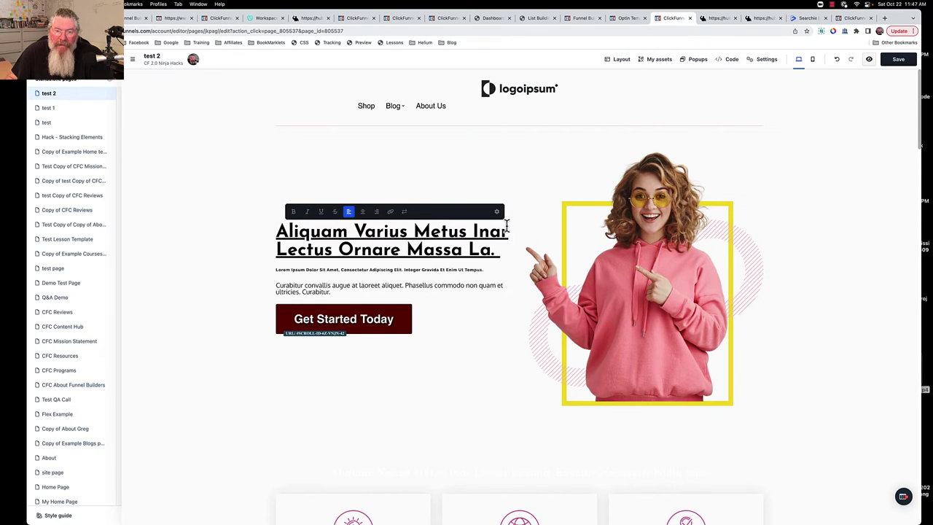
{"action": "left_click", "coordinate": [518, 206]}
{"action": "key", "text": "Escape"}
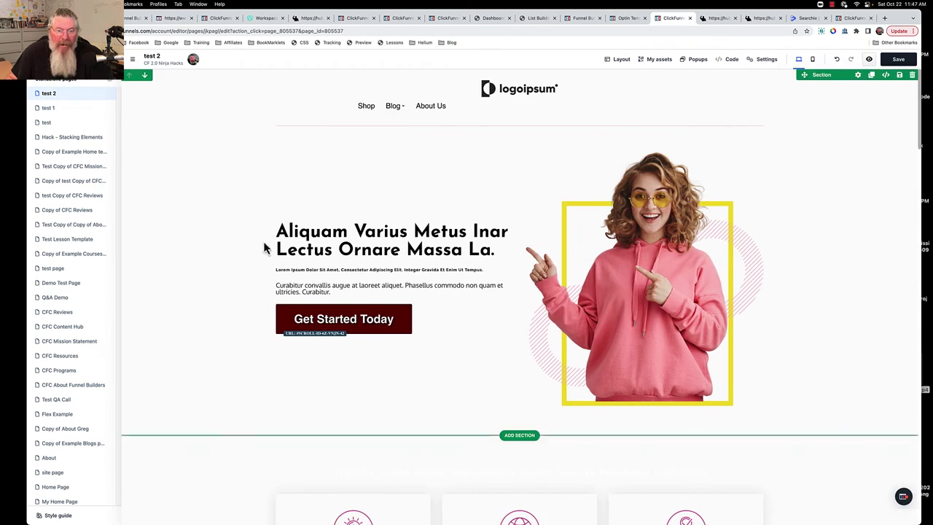
Step: Set the headline's link address to #scroll-id-6Z-vNJN-42
{"action": "left_click_drag", "start_coordinate": [502, 258], "coordinate": [278, 231]}
{"action": "left_click", "coordinate": [496, 254]}
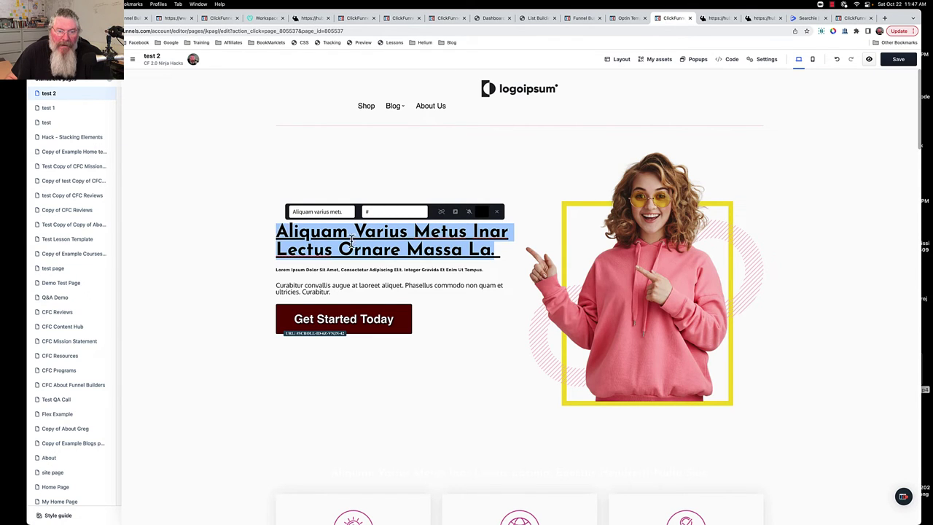
{"action": "left_click", "coordinate": [375, 211]}
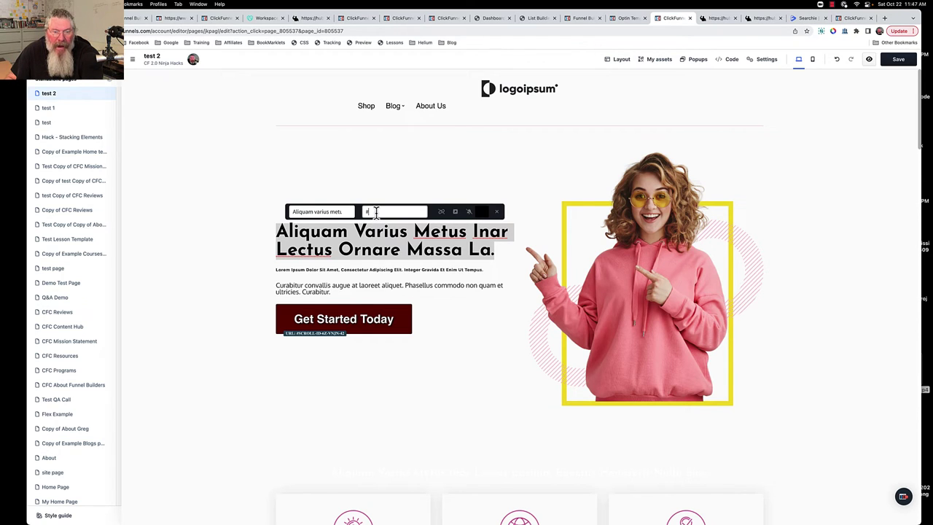
{"action": "type", "text": "scro"}
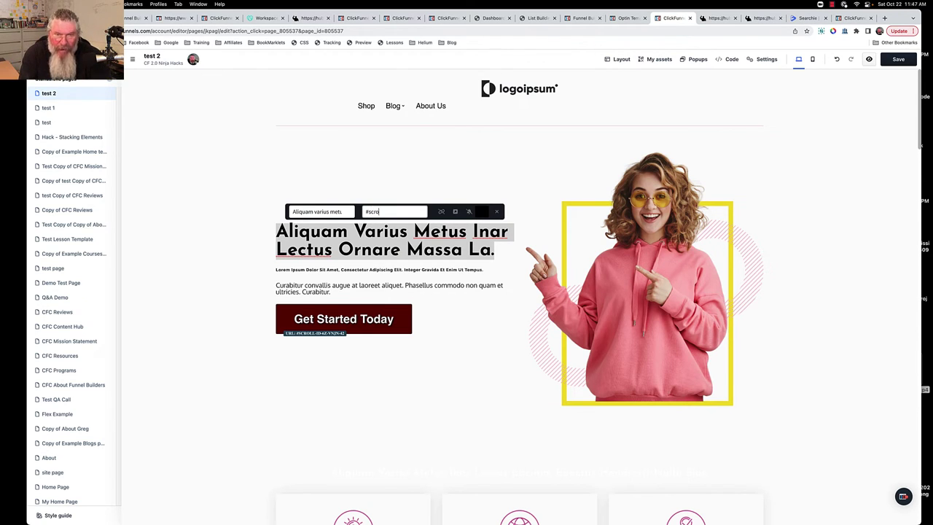
{"action": "type", "text": "ll-"}
{"action": "type", "text": "id-6Z-vNJN-4"}
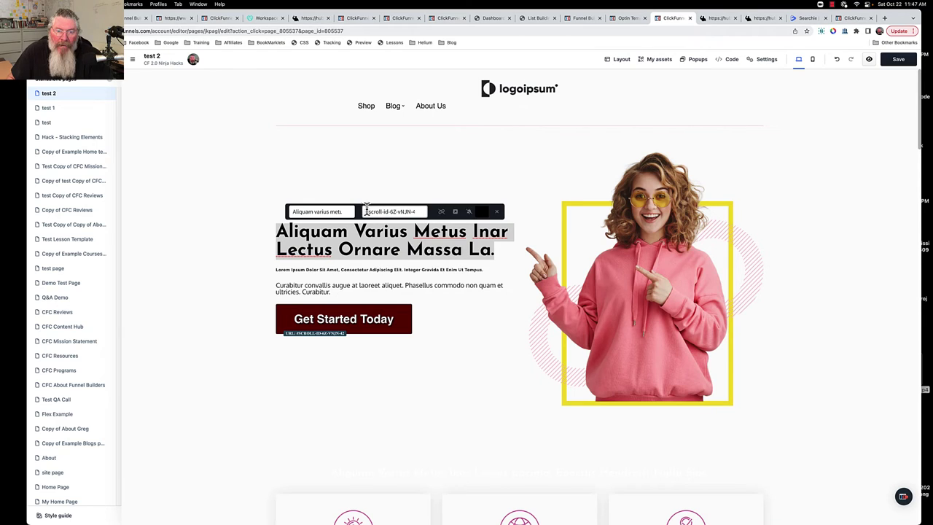
{"action": "left_click_drag", "start_coordinate": [363, 211], "coordinate": [427, 212]}
{"action": "key", "text": "super+c"}
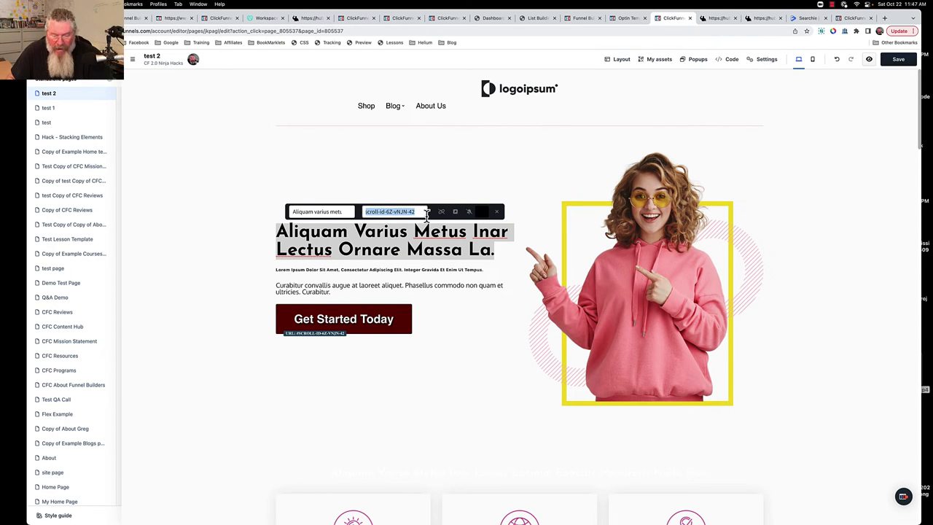
Step: Link the hero image to #scroll-id-6Z-vNJN-42 and save the page
{"action": "left_click", "coordinate": [662, 211]}
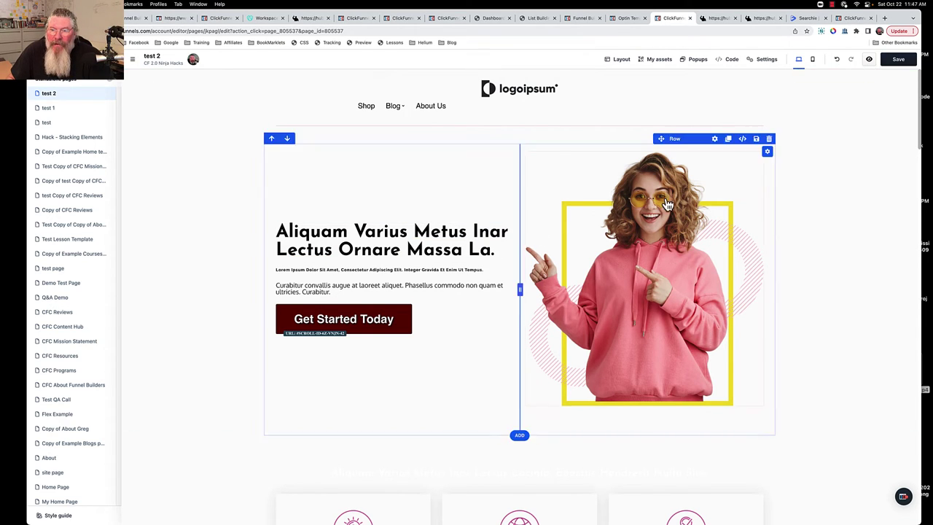
{"action": "left_click", "coordinate": [718, 148]}
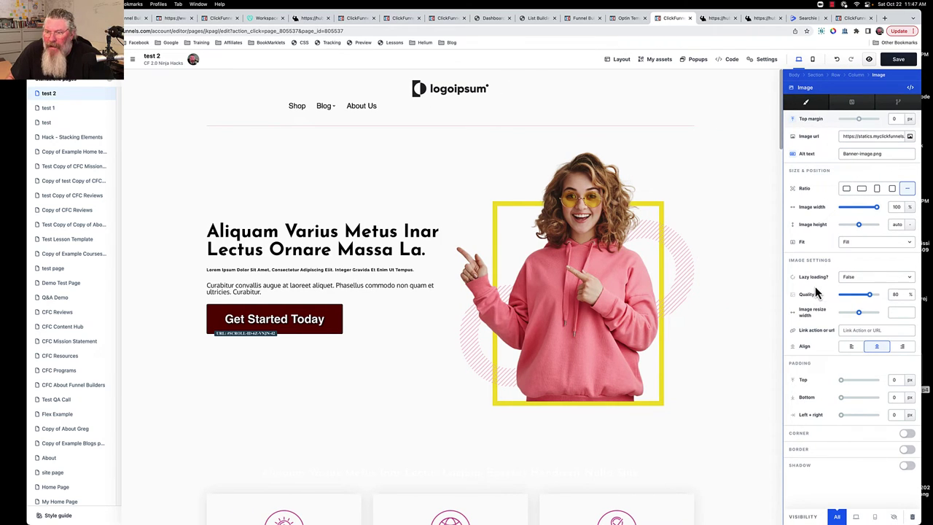
{"action": "left_click", "coordinate": [847, 331]}
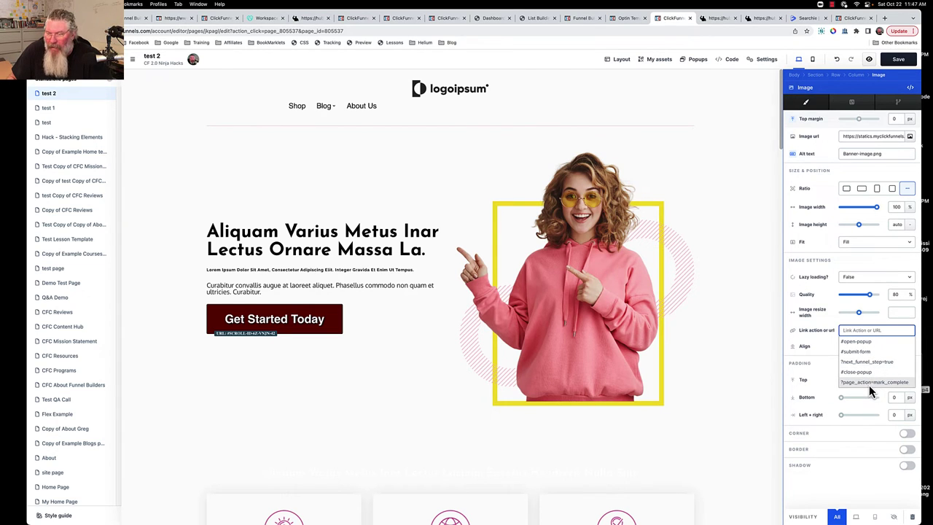
{"action": "key", "text": "super+v"}
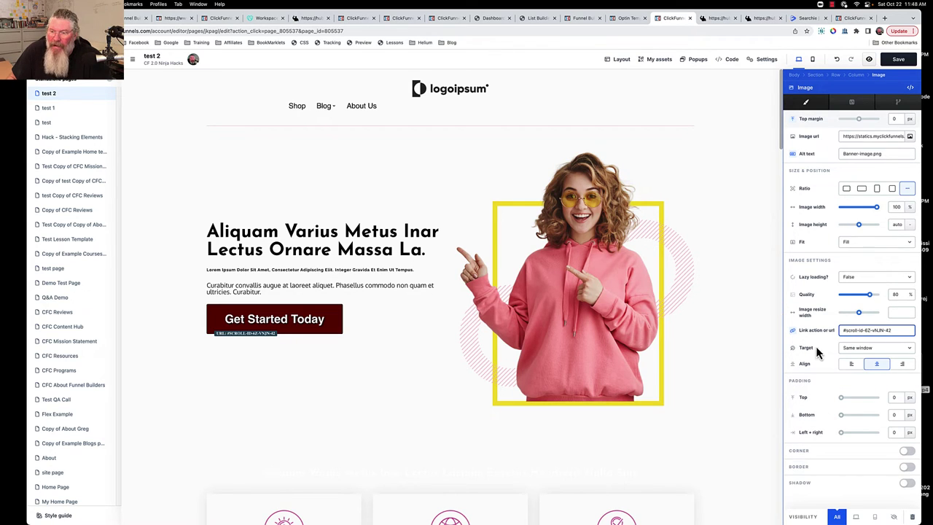
{"action": "left_click", "coordinate": [745, 232]}
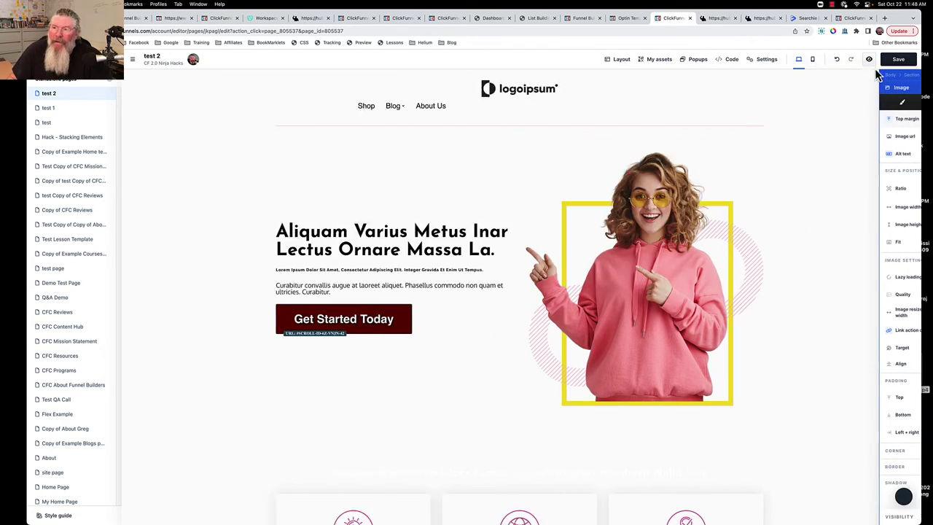
{"action": "left_click", "coordinate": [720, 20]}
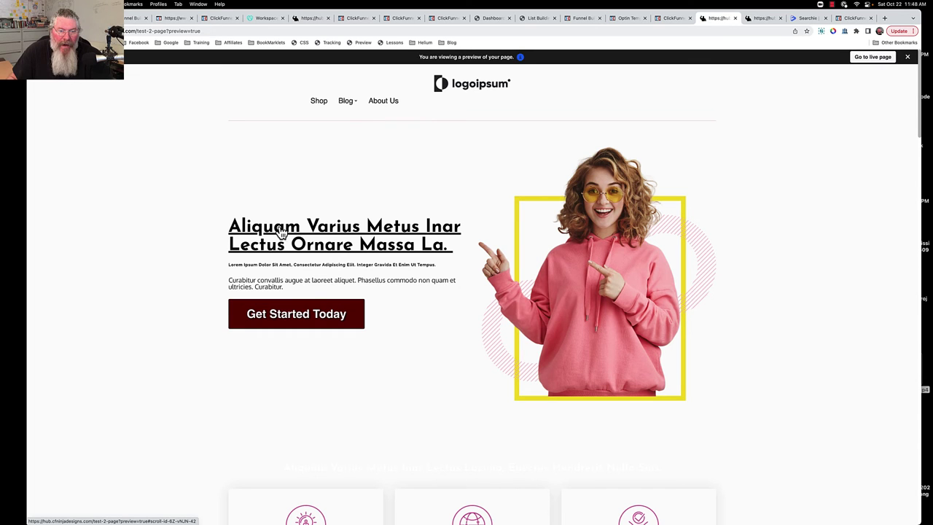
{"action": "left_click", "coordinate": [364, 236]}
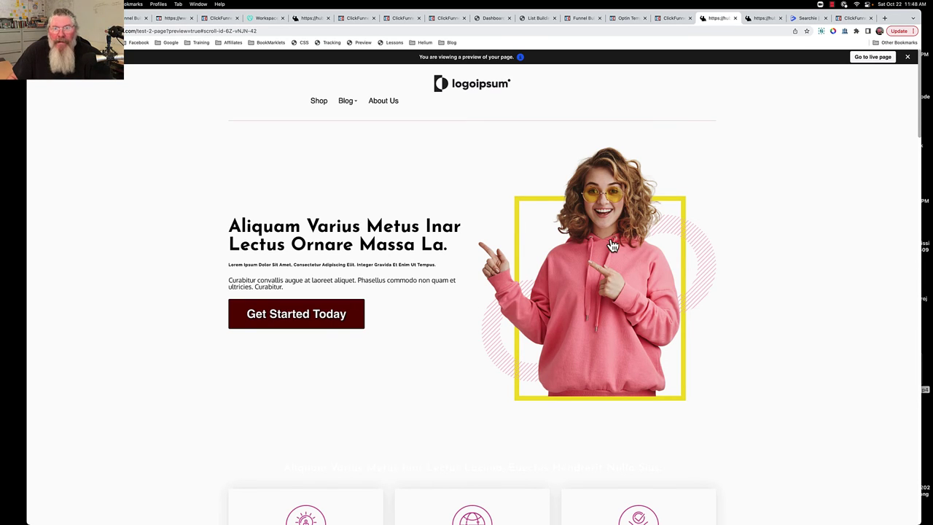
{"action": "left_click", "coordinate": [672, 22]}
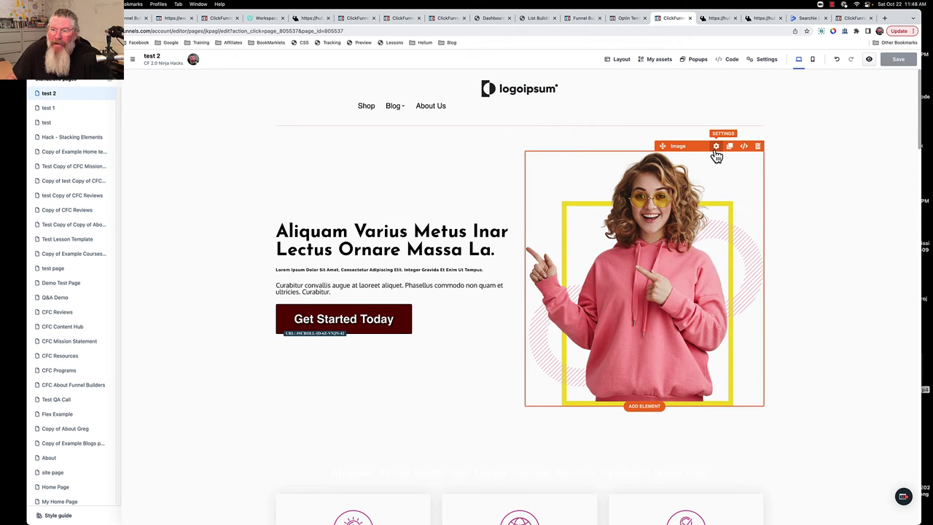
{"action": "left_click", "coordinate": [714, 148]}
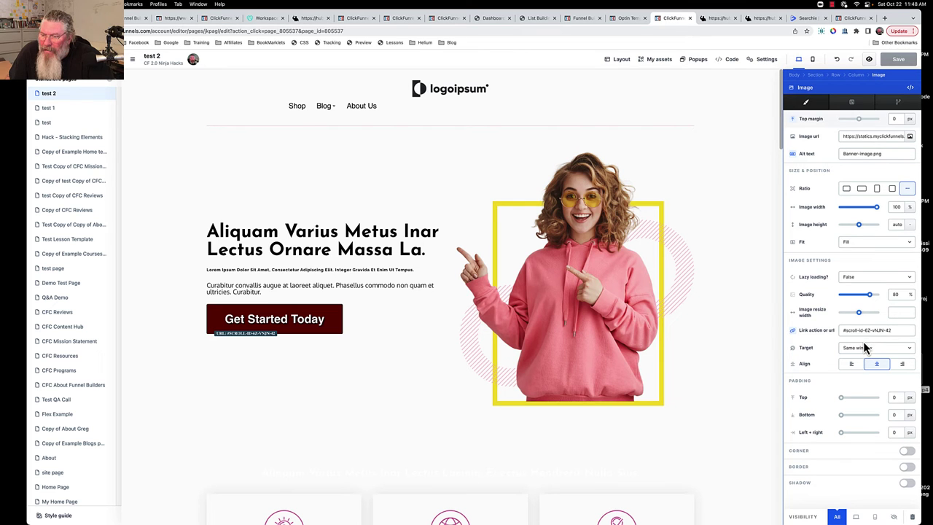
{"action": "scroll", "coordinate": [644, 323], "scroll_direction": "down", "scroll_amount": 15}
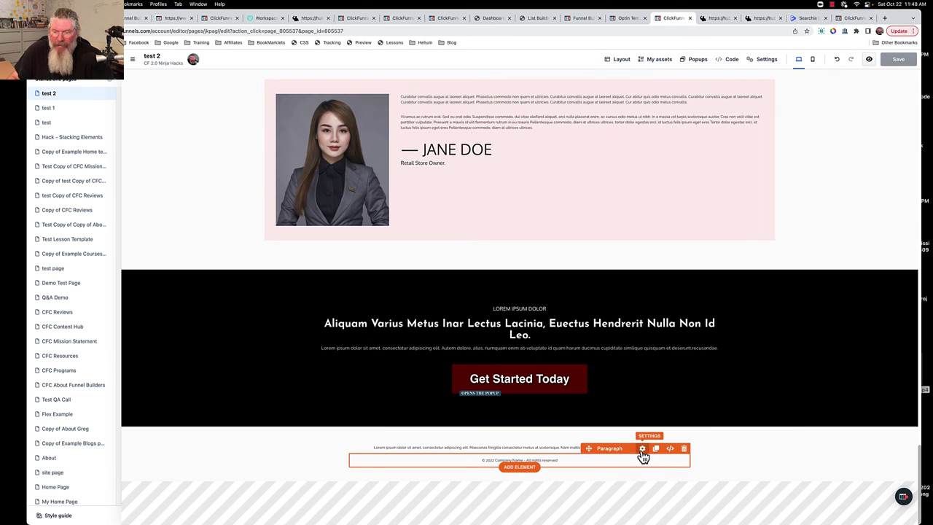
{"action": "left_click", "coordinate": [669, 449]}
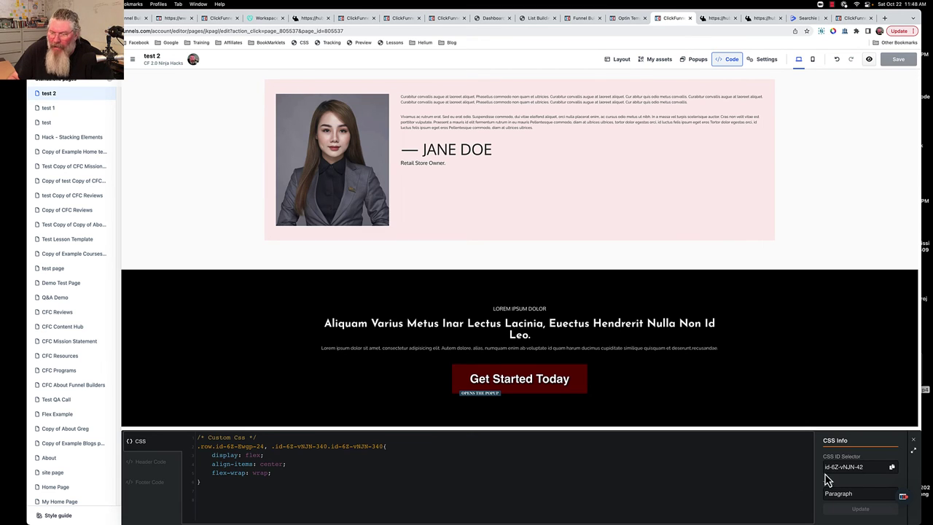
{"action": "left_click_drag", "start_coordinate": [867, 467], "coordinate": [826, 472]}
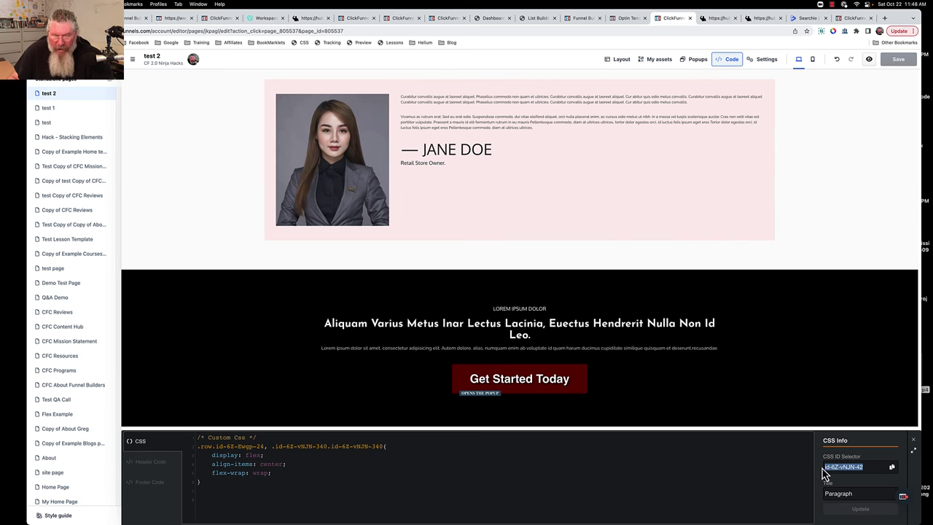
{"action": "left_click", "coordinate": [615, 250]}
{"action": "scroll", "coordinate": [578, 207], "scroll_direction": "up", "scroll_amount": 10}
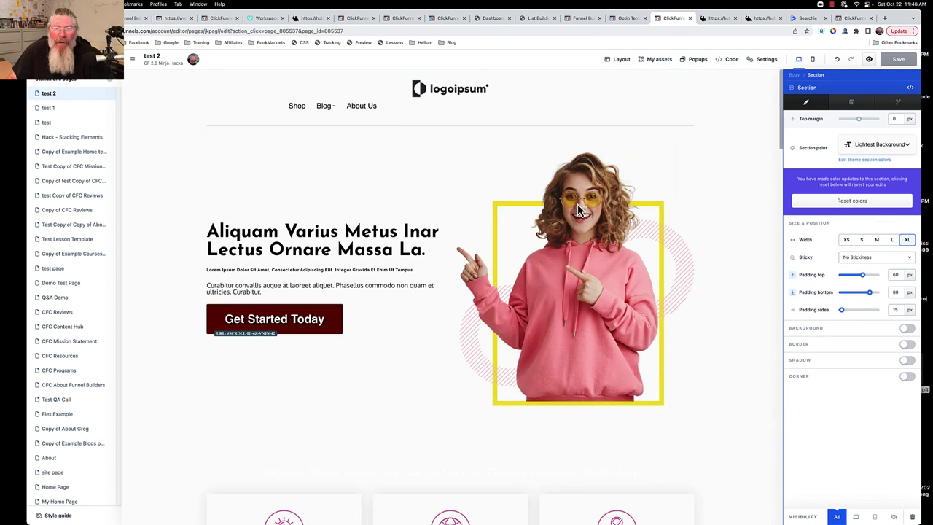
{"action": "left_click", "coordinate": [594, 259]}
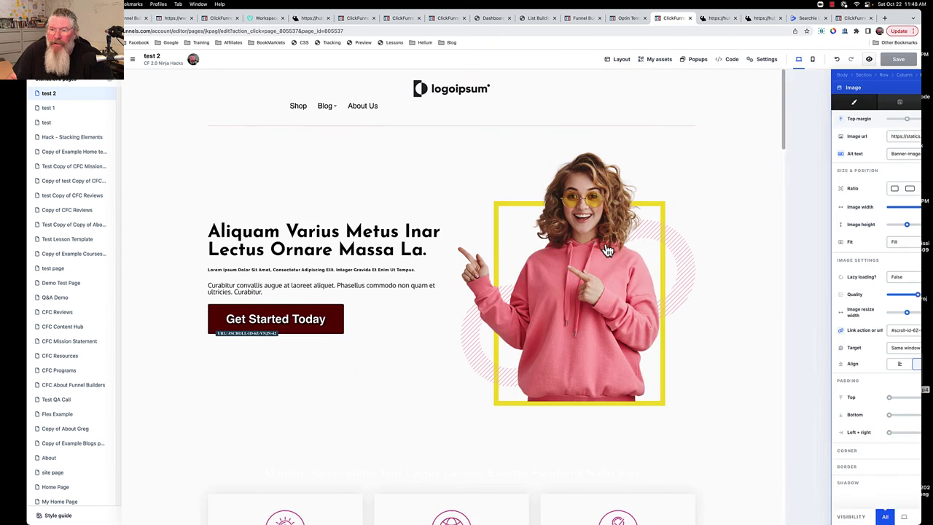
{"action": "left_click_drag", "start_coordinate": [859, 330], "coordinate": [895, 331]}
{"action": "left_click", "coordinate": [896, 331]}
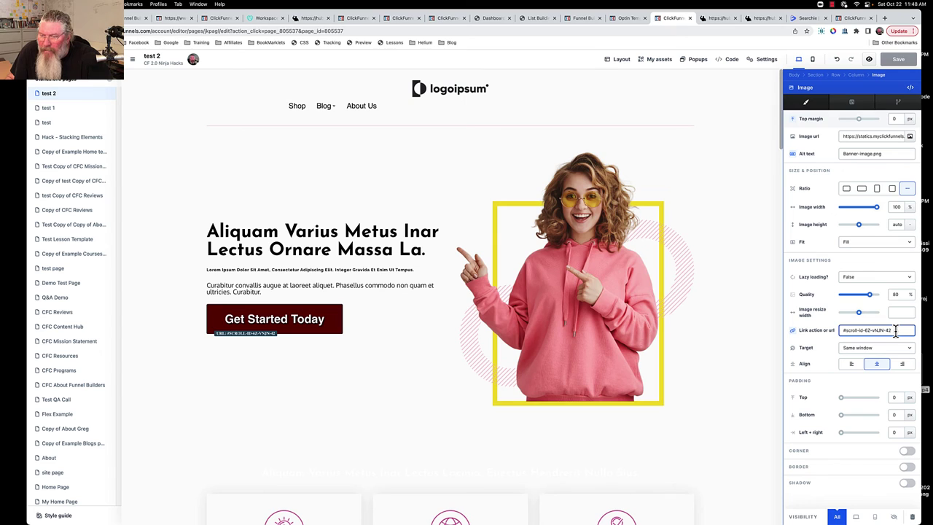
{"action": "left_click", "coordinate": [895, 64]}
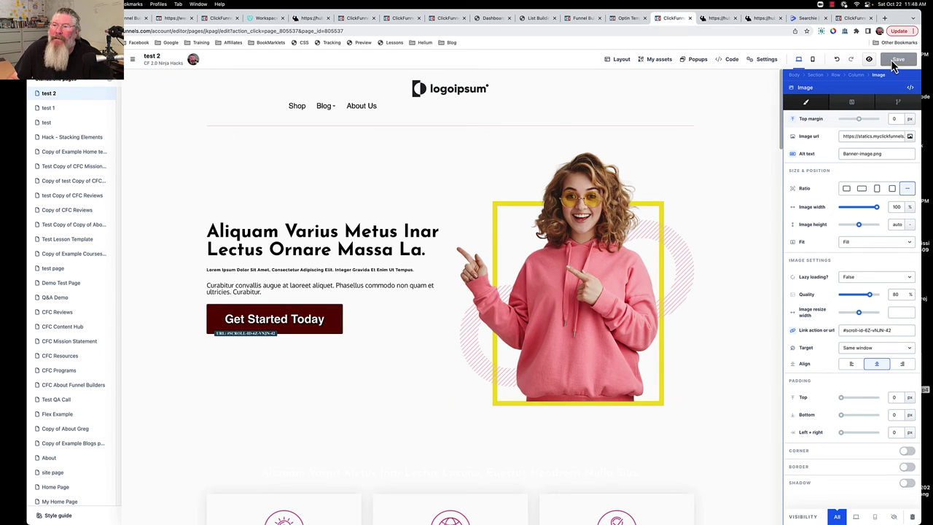
{"action": "left_click", "coordinate": [660, 118]}
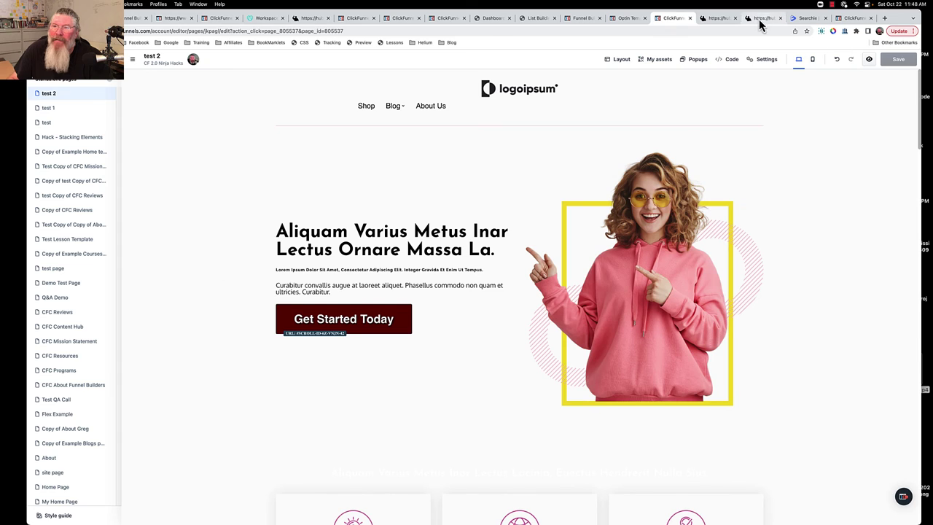
Step: In the 'test 2' page preview, test the Get Started Today button, hero headline and About Us scroll links
{"action": "left_click", "coordinate": [720, 18]}
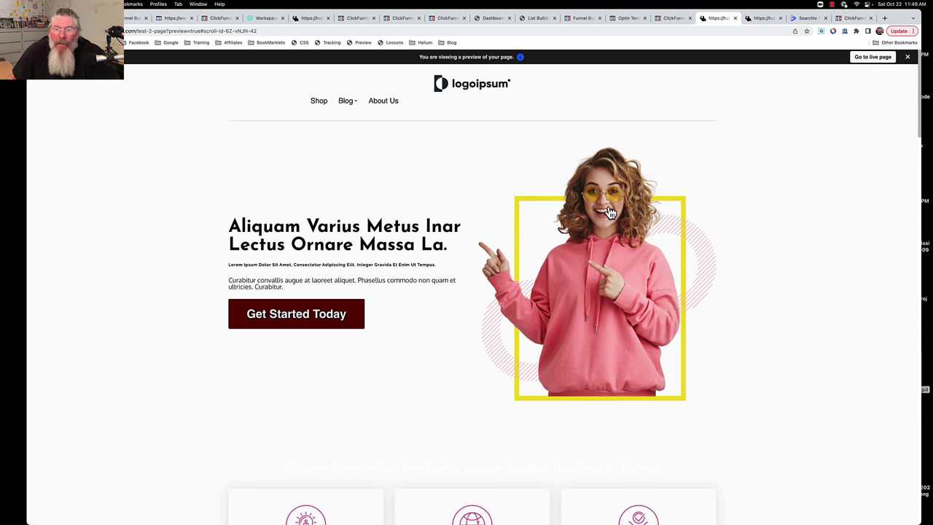
{"action": "left_click", "coordinate": [335, 315]}
{"action": "scroll", "coordinate": [418, 233], "scroll_direction": "up", "scroll_amount": 20}
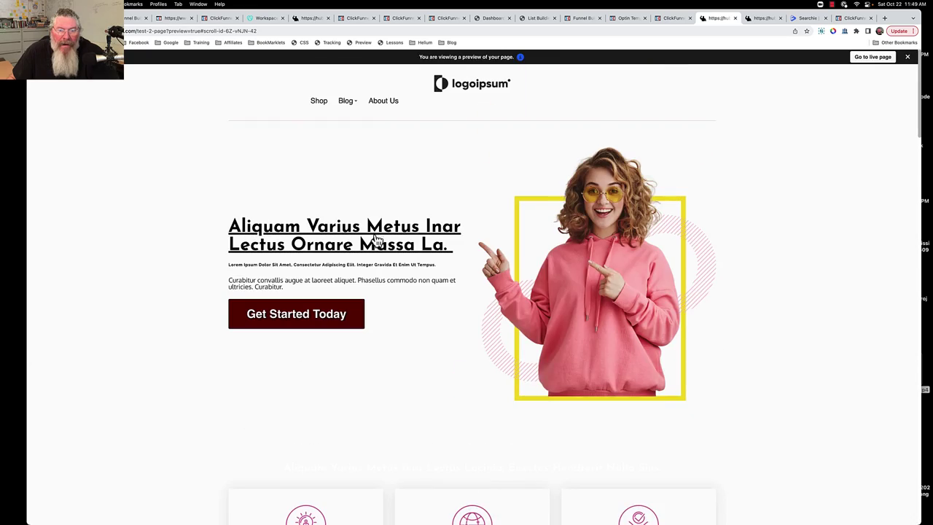
{"action": "left_click", "coordinate": [376, 239]}
{"action": "scroll", "coordinate": [382, 244], "scroll_direction": "down", "scroll_amount": 10}
{"action": "scroll", "coordinate": [382, 244], "scroll_direction": "up", "scroll_amount": 20}
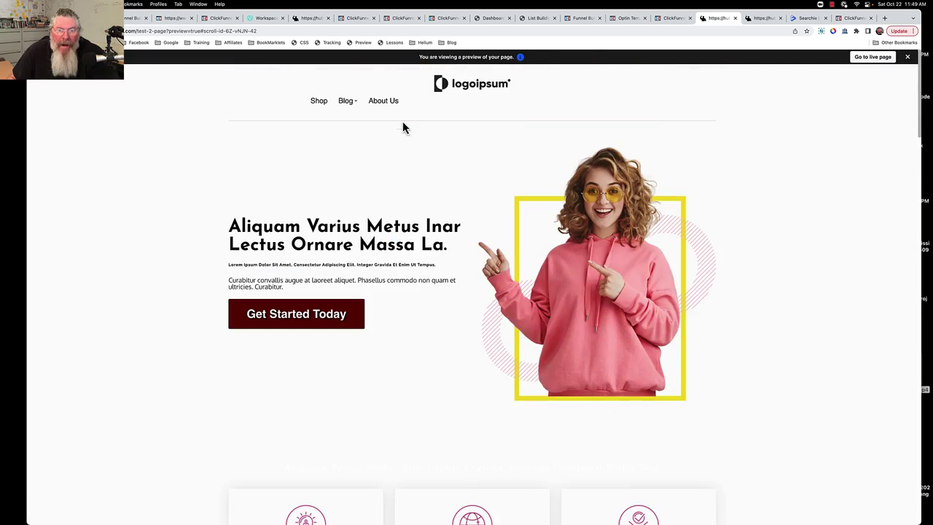
{"action": "left_click", "coordinate": [379, 103]}
{"action": "scroll", "coordinate": [446, 229], "scroll_direction": "up", "scroll_amount": 20}
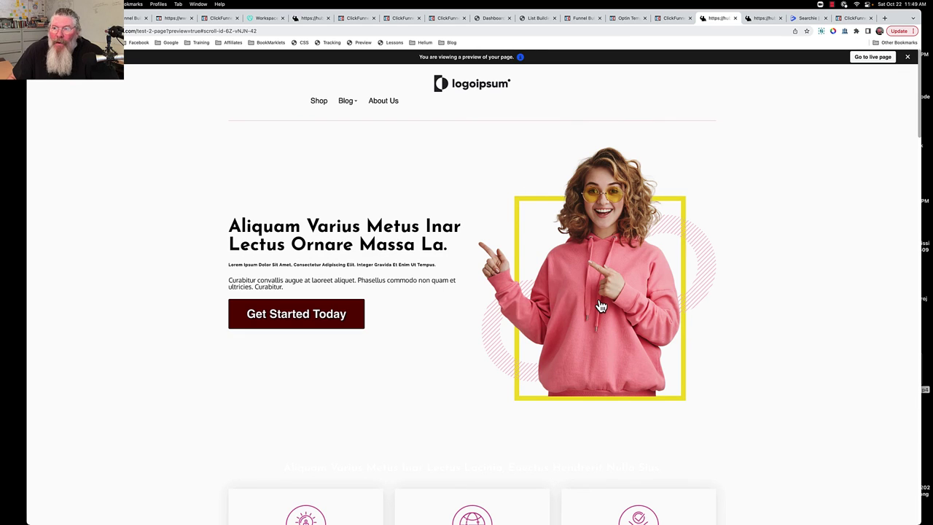